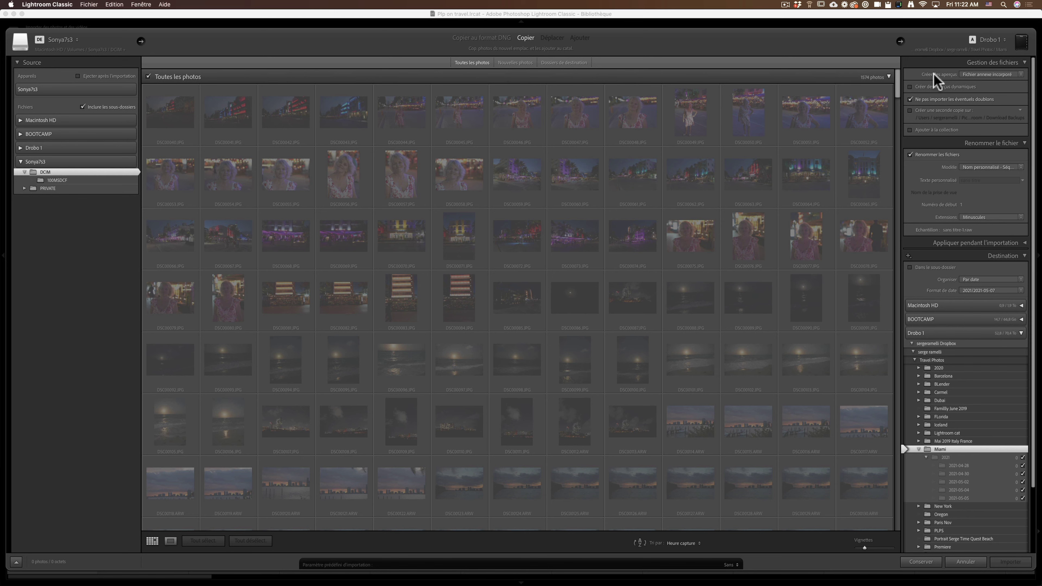
Choose Fichier annexe incorporé for the import previews and leave the import dialog without importing
left_click(995, 75)
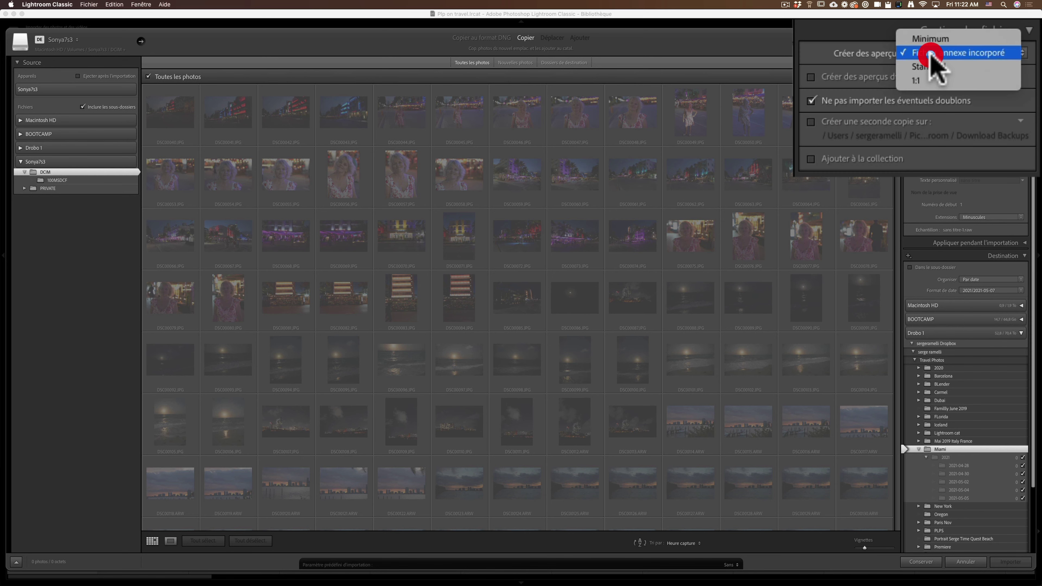
left_click(969, 52)
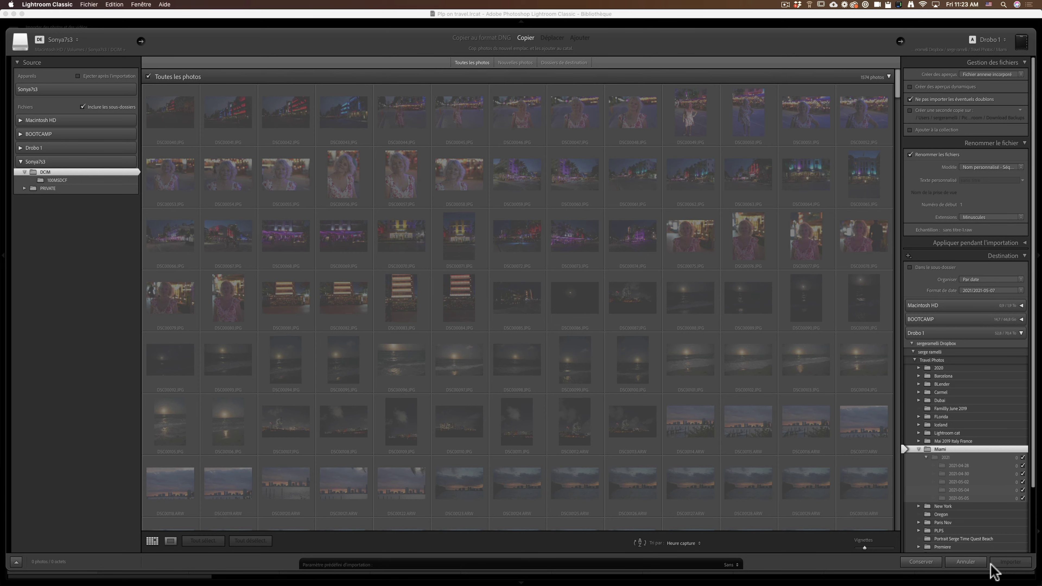
left_click(971, 563)
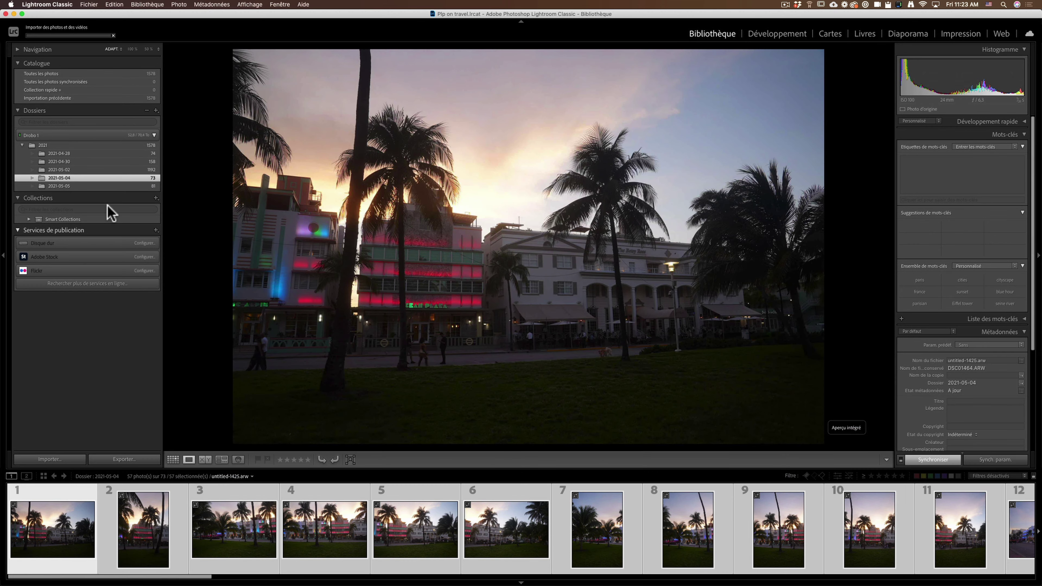
View the photos in the date folders 2021-04-28, 2021-04-30 and 2021-05-02 one after another
left_click(103, 155)
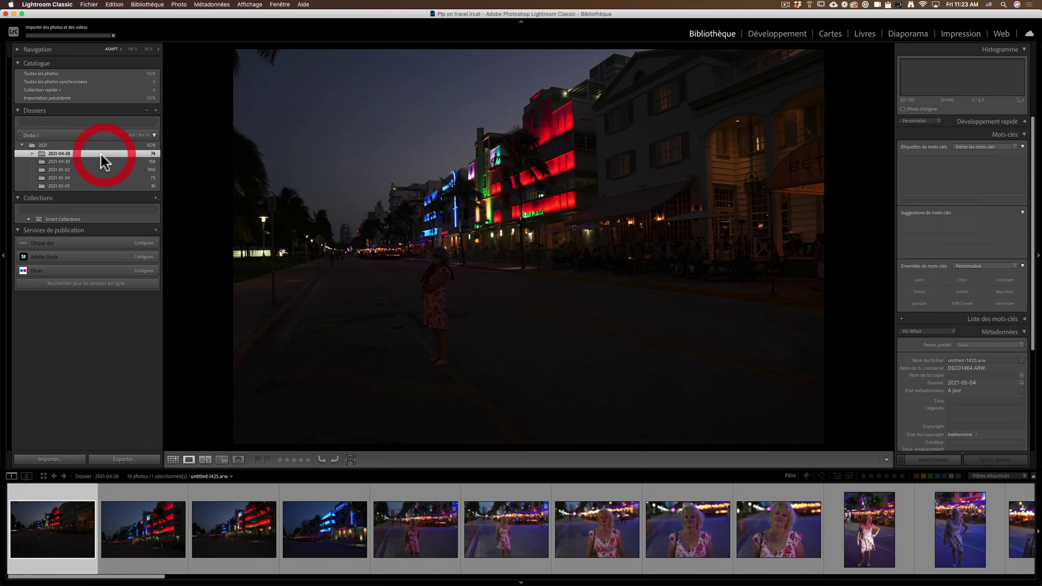
left_click(156, 158)
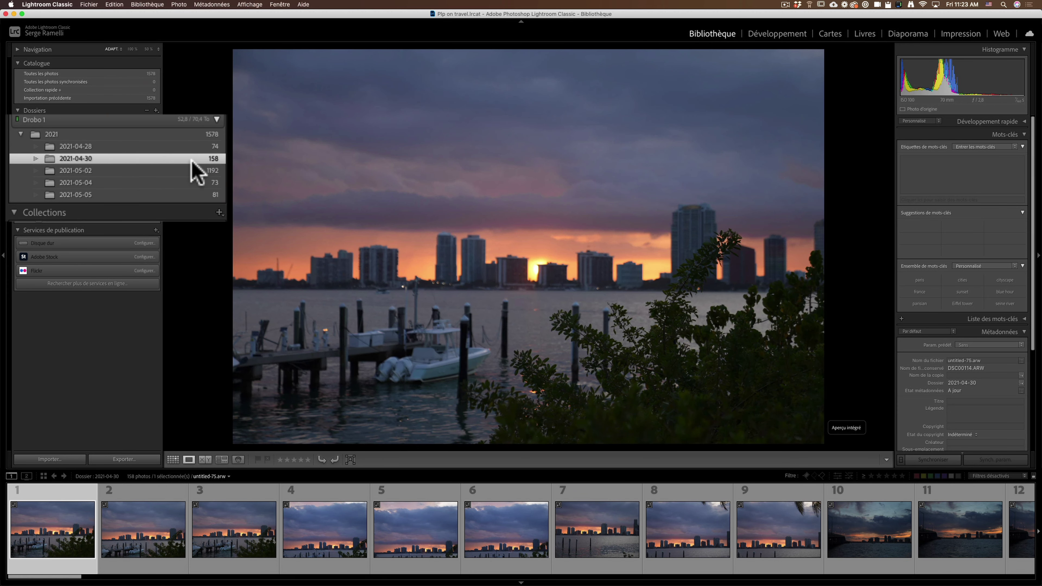
left_click(144, 171)
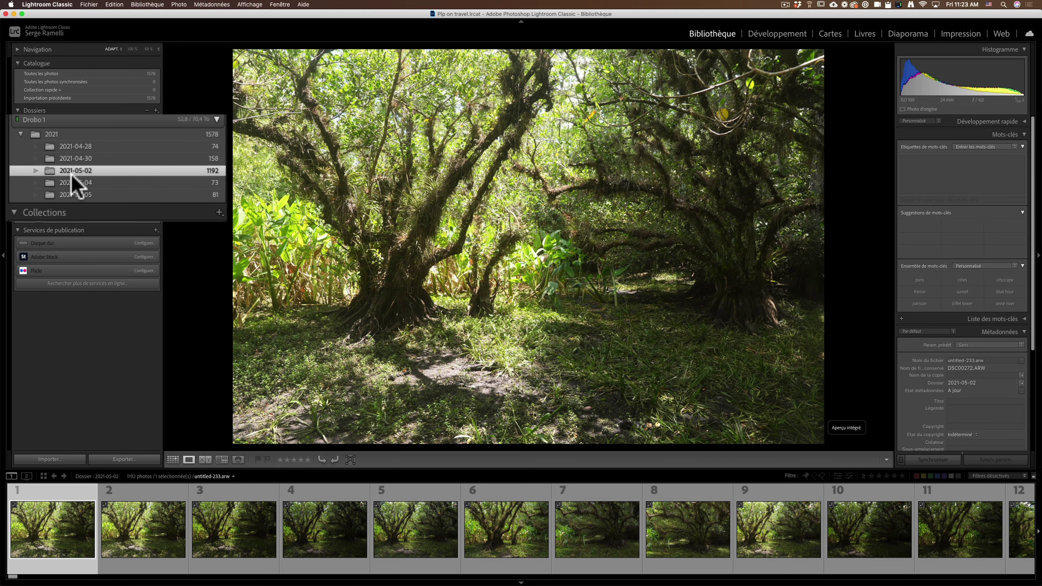
Browse through the photo series in the 2021-05-02 folder, from the first photo towards the end
left_click(76, 521)
key("Right")
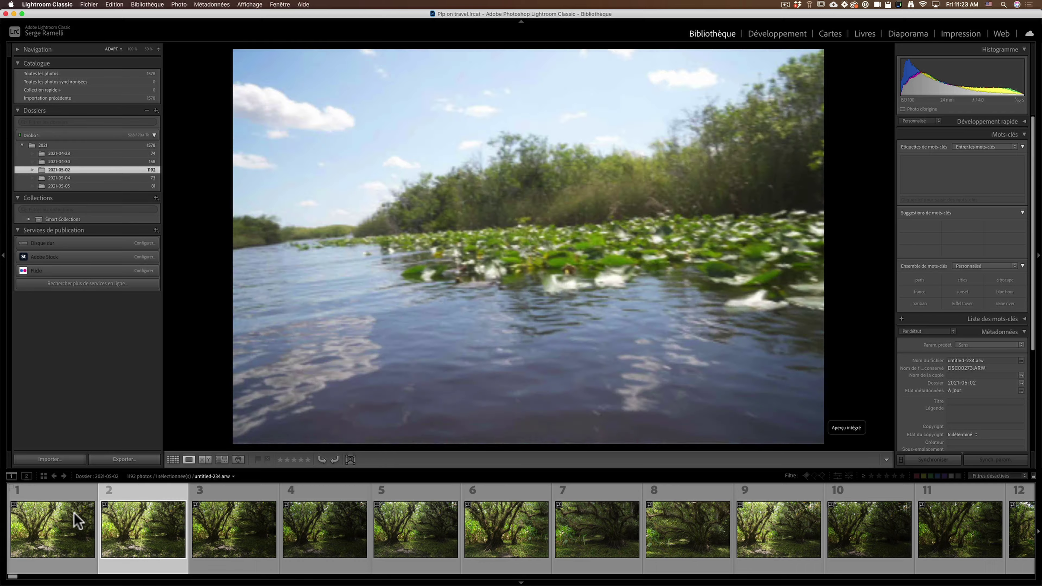
key("Right")
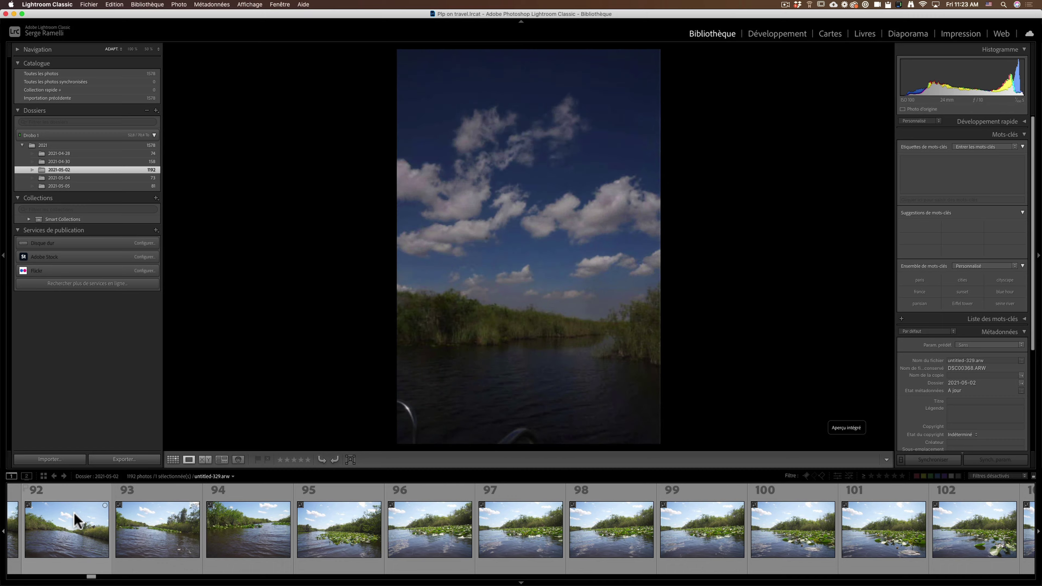
scroll(78, 521, "down", 10)
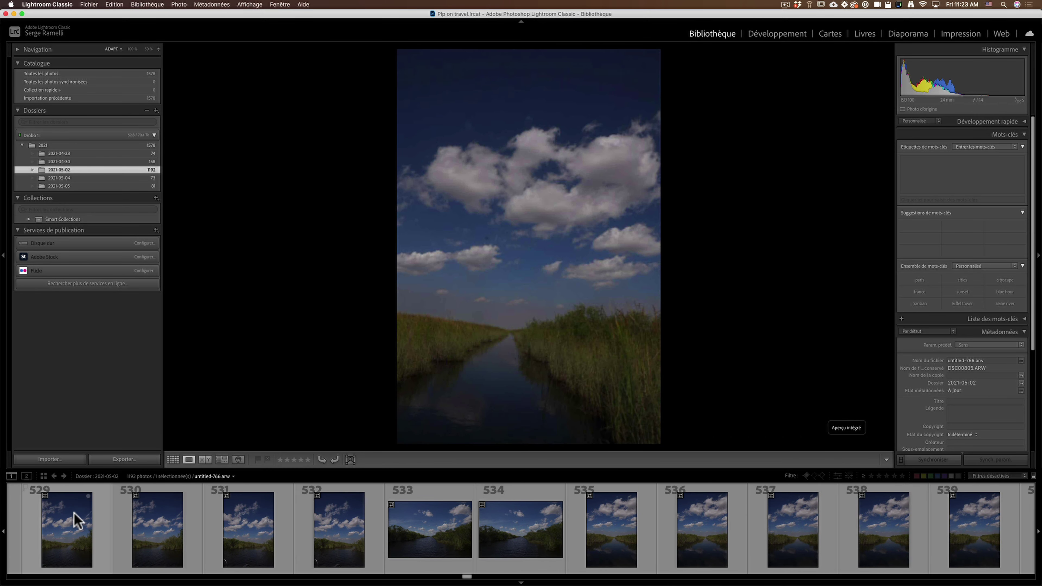
scroll(78, 521, "down", 3)
scroll(78, 521, "down", 3)
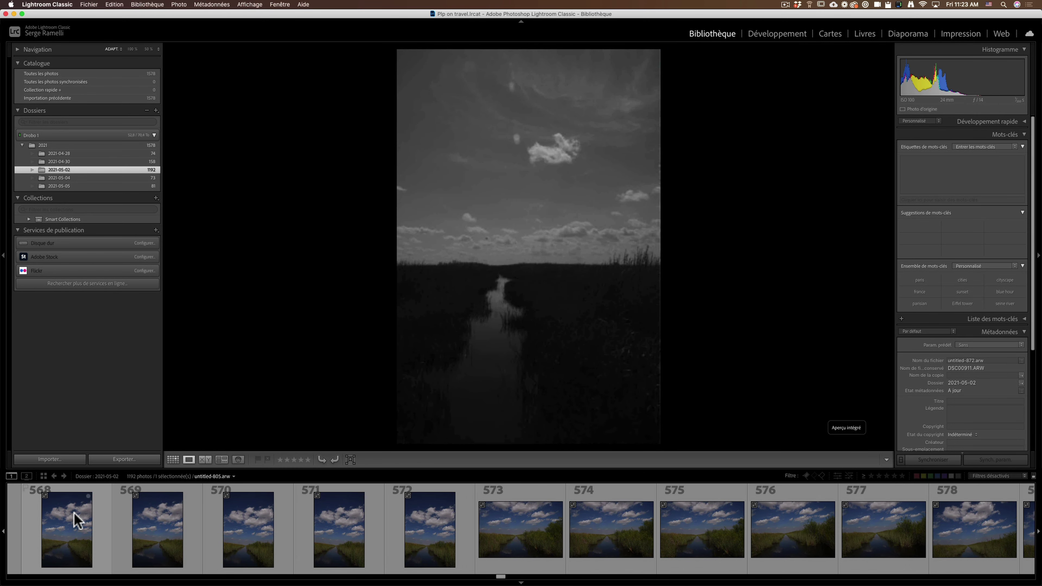
scroll(77, 521, "down", 5)
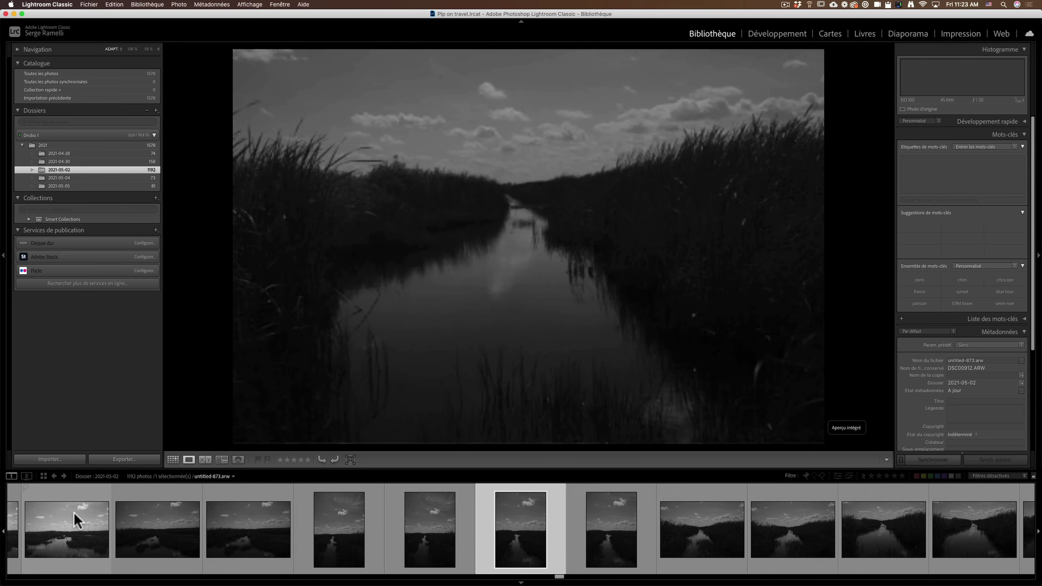
scroll(78, 521, "down", 6)
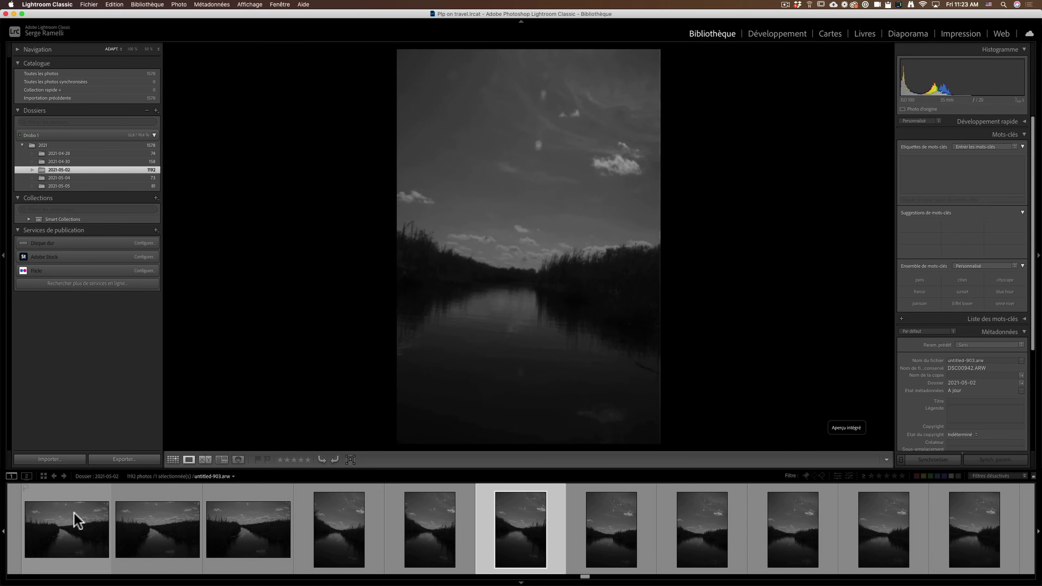
scroll(77, 521, "down", 6)
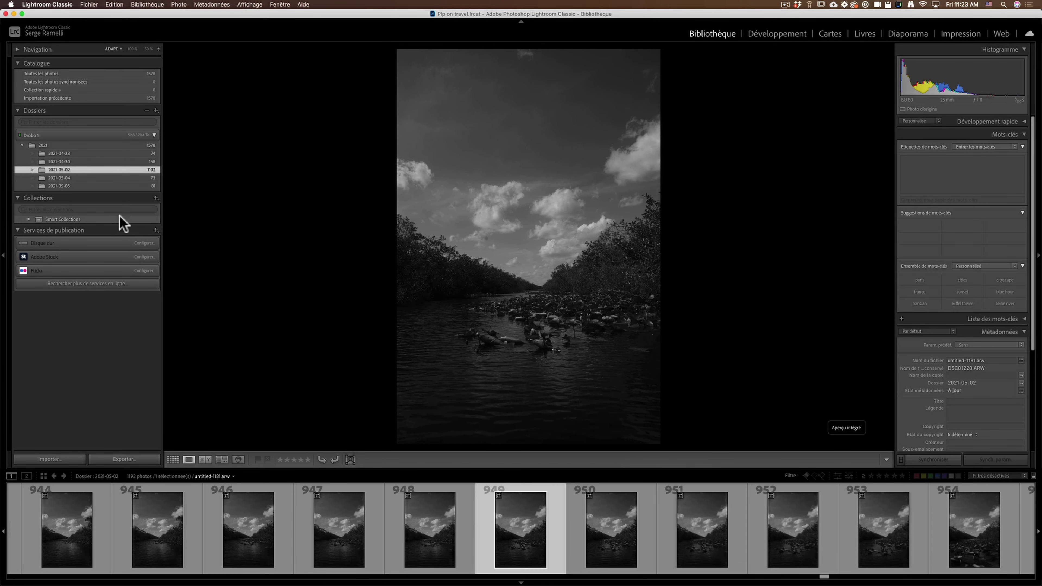
Look at the folders 2021-05-04 and 2021-05-05, ending in 2021-05-04
left_click(75, 176)
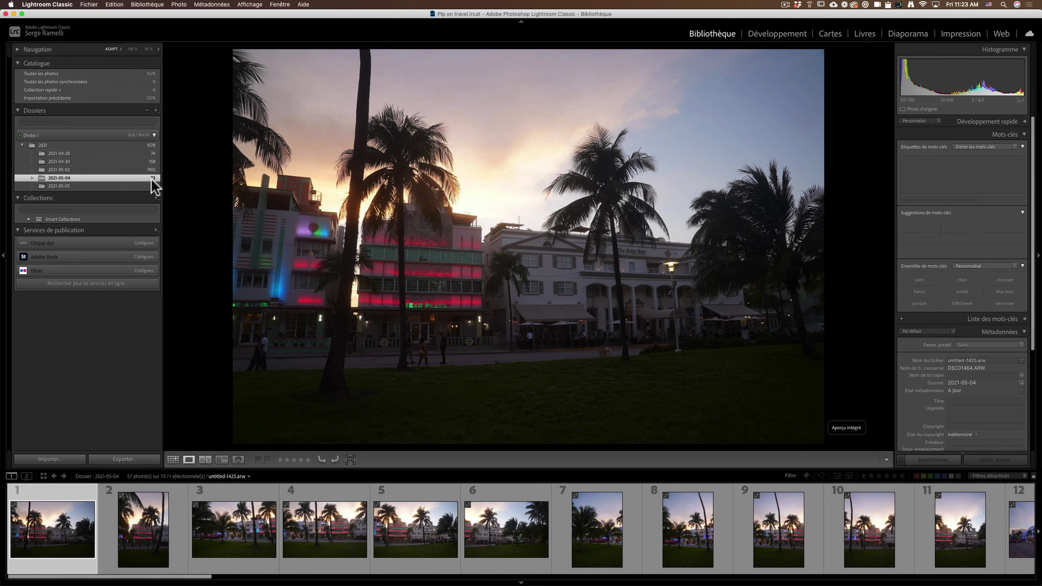
left_click(74, 187)
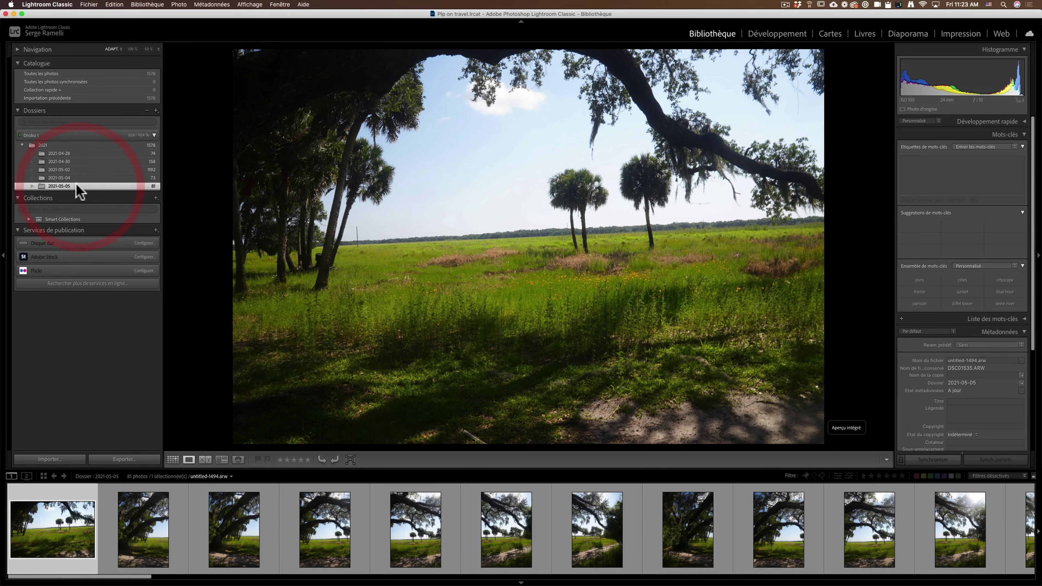
left_click(84, 179)
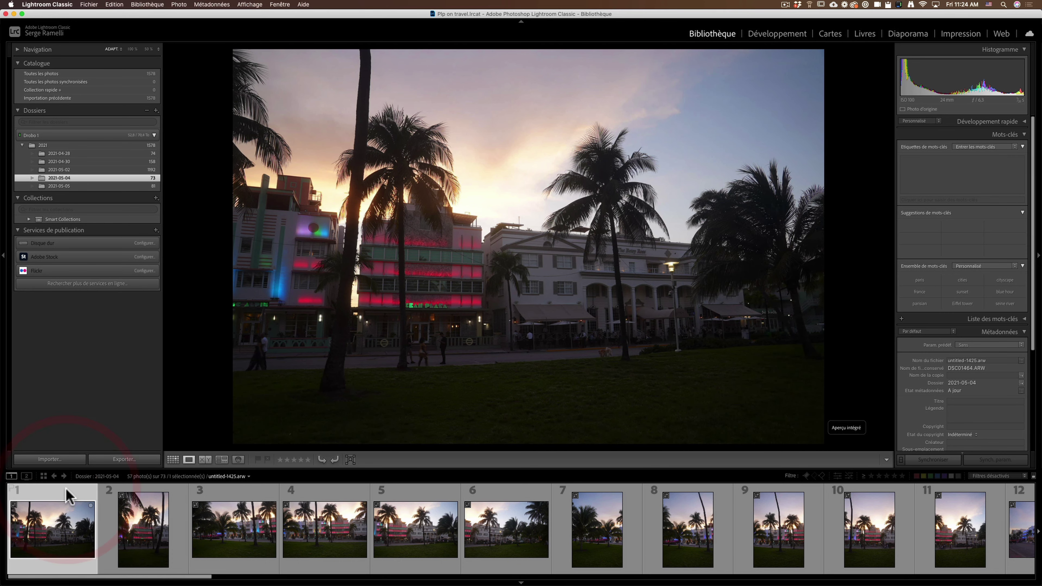
Step back and forth through photos 3 to 6 of the 2021-05-04 folder to examine the overlapping horizontal shots
key("Right")
key("Left")
key("Right")
key("Right")
key("Right")
key("Right")
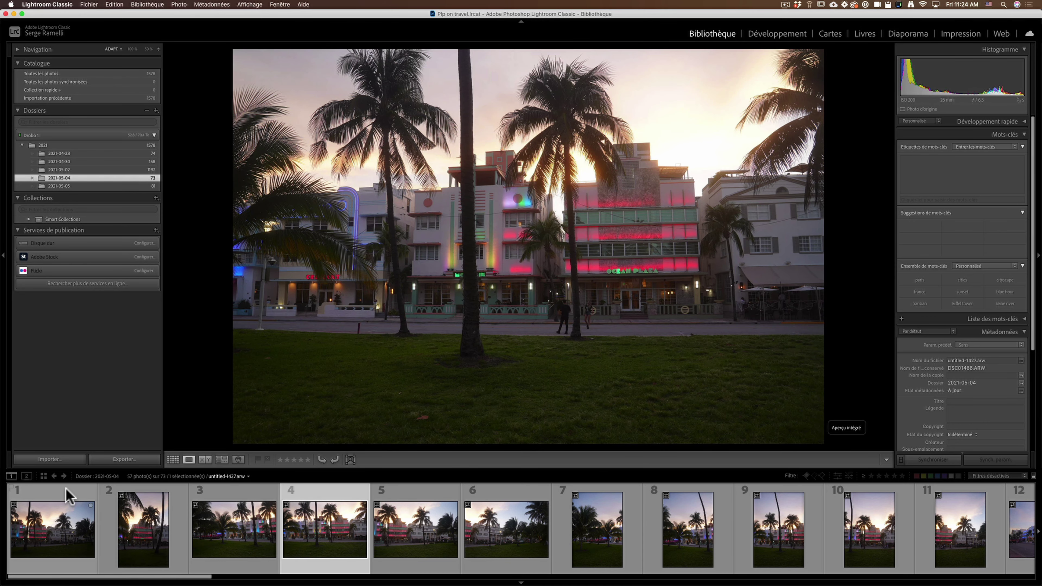
key("Left")
key("Left")
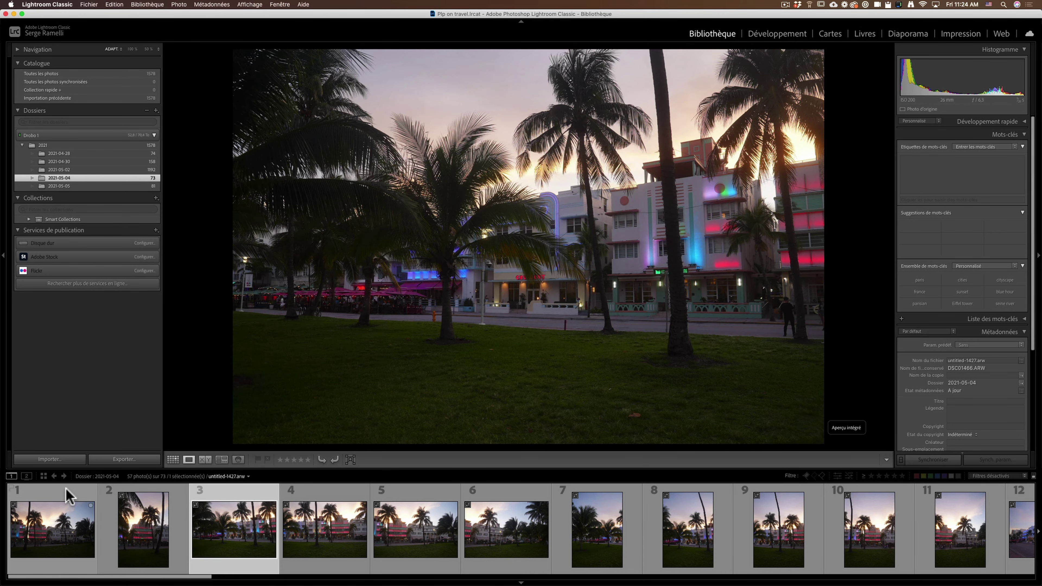
key("Right")
key("Right")
key("Right")
key("Left")
key("Left")
key("Left")
key("Right")
key("Right")
key("Right")
key("Left")
key("Left")
key("Left")
Select photos 3 to 6 together and give them a one-star rating
key("shift+Right")
key("shift+Right")
key("shift+Right")
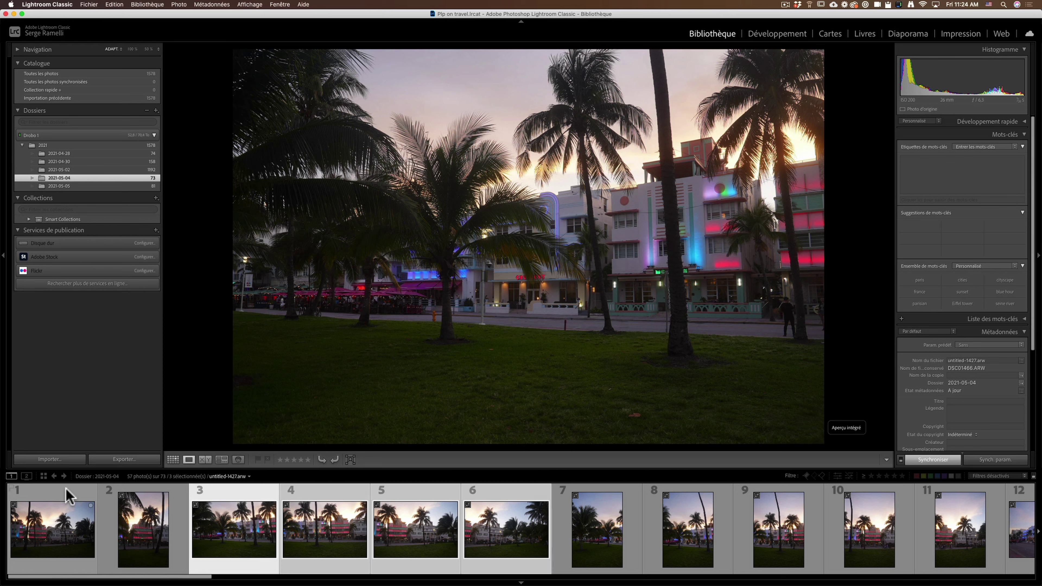
right_click(236, 494)
mouse_move(363, 431)
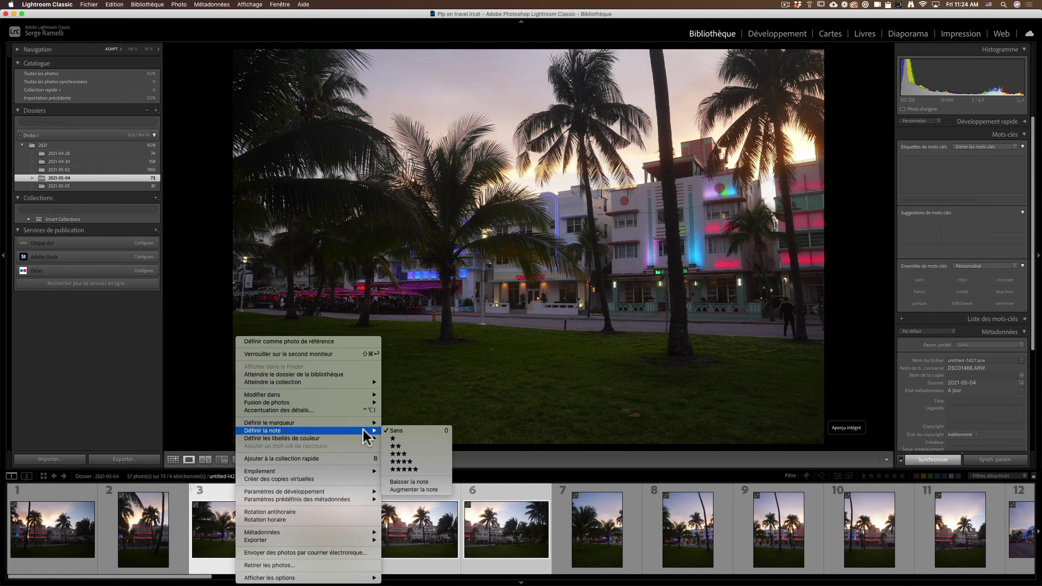
left_click(400, 438)
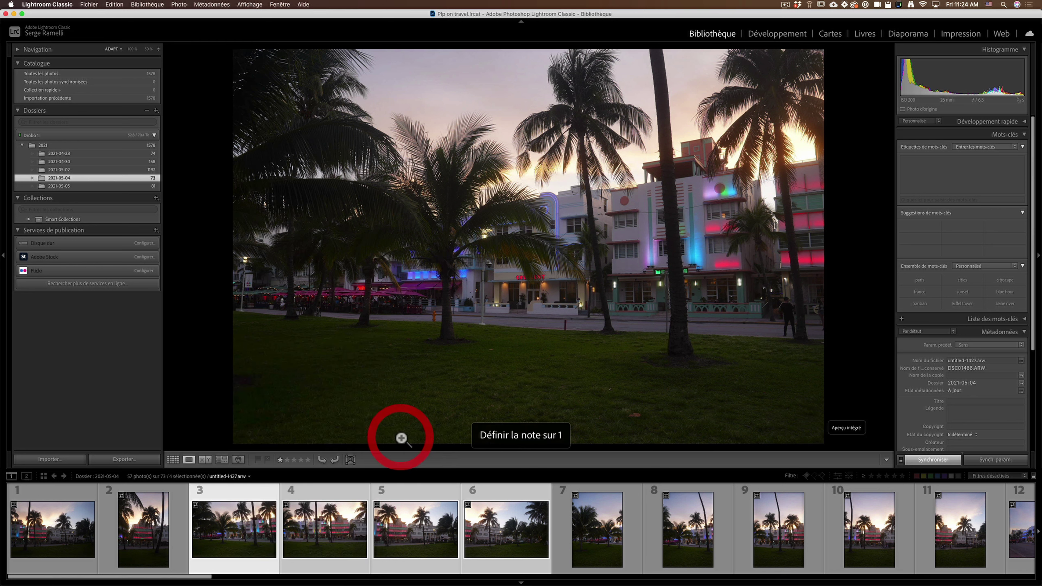
Assign the Red colour label to the selected photos 3 to 6
right_click(242, 502)
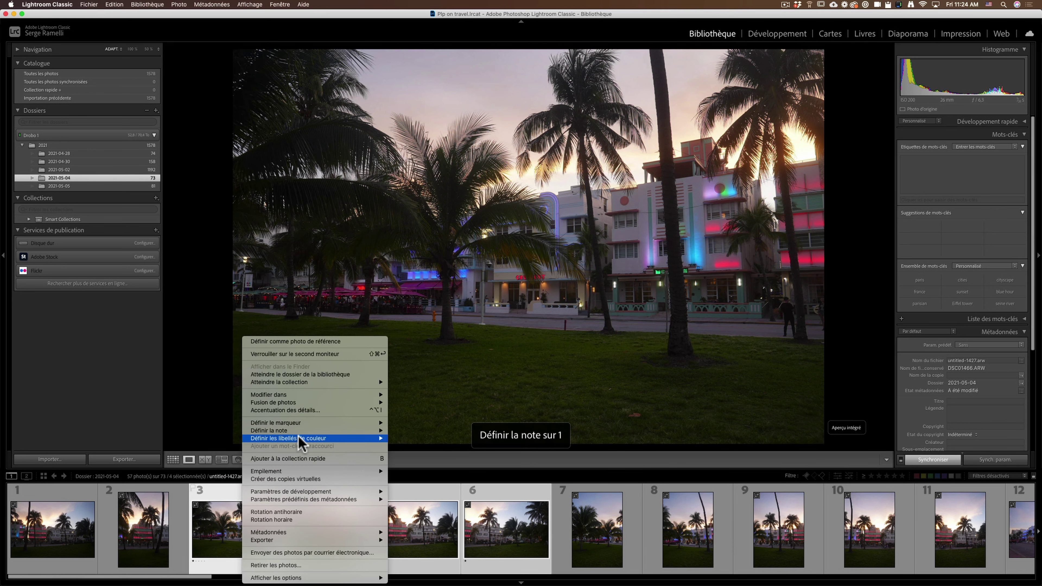
mouse_move(287, 441)
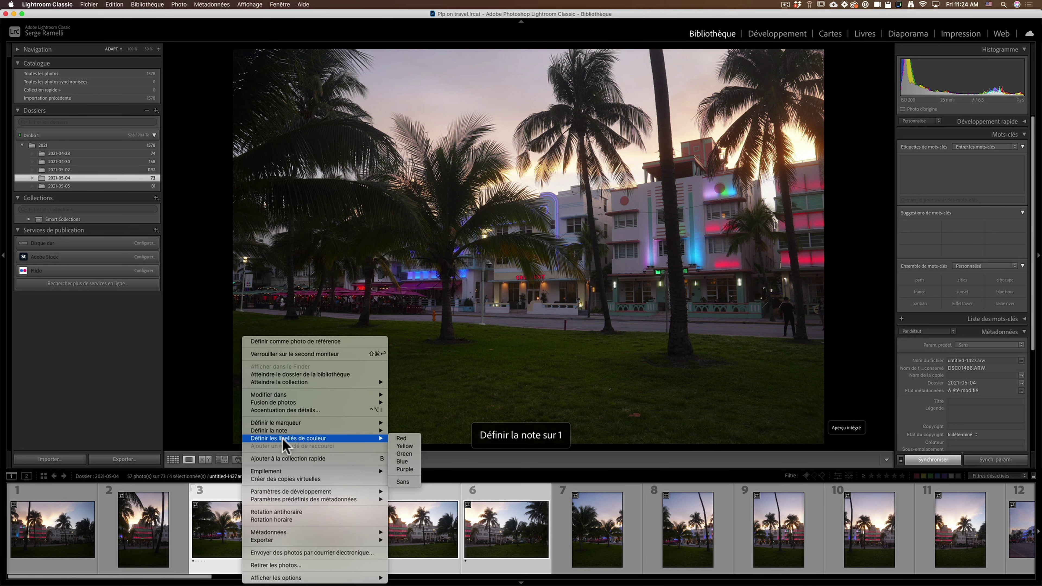
left_click(406, 438)
Check the vertical shots 7 to 11 individually, and assign the Yellow colour label to all five together
left_click_drag(193, 577, 279, 577)
left_click(242, 536)
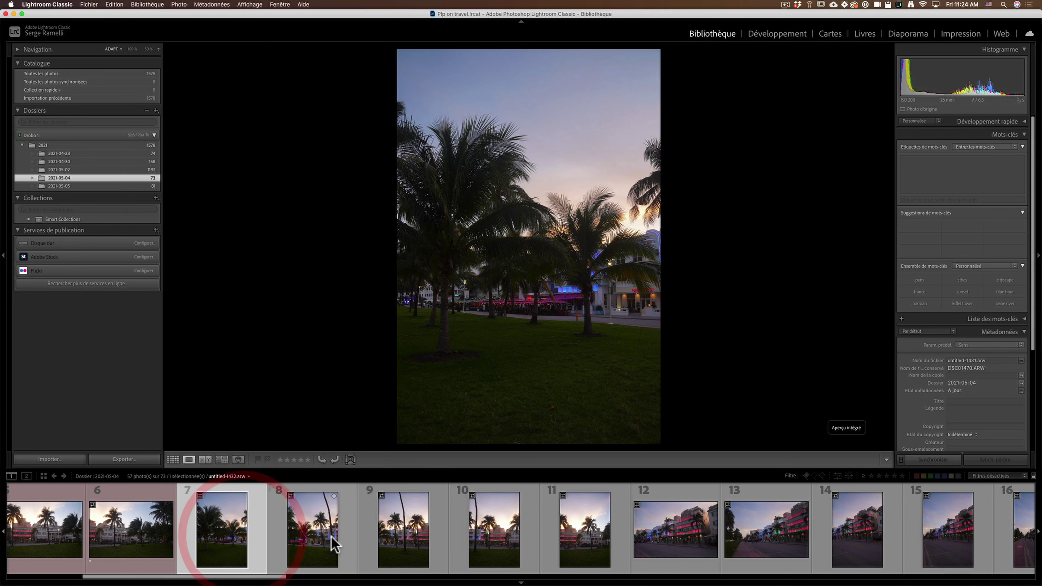
left_click(328, 535)
left_click(386, 540)
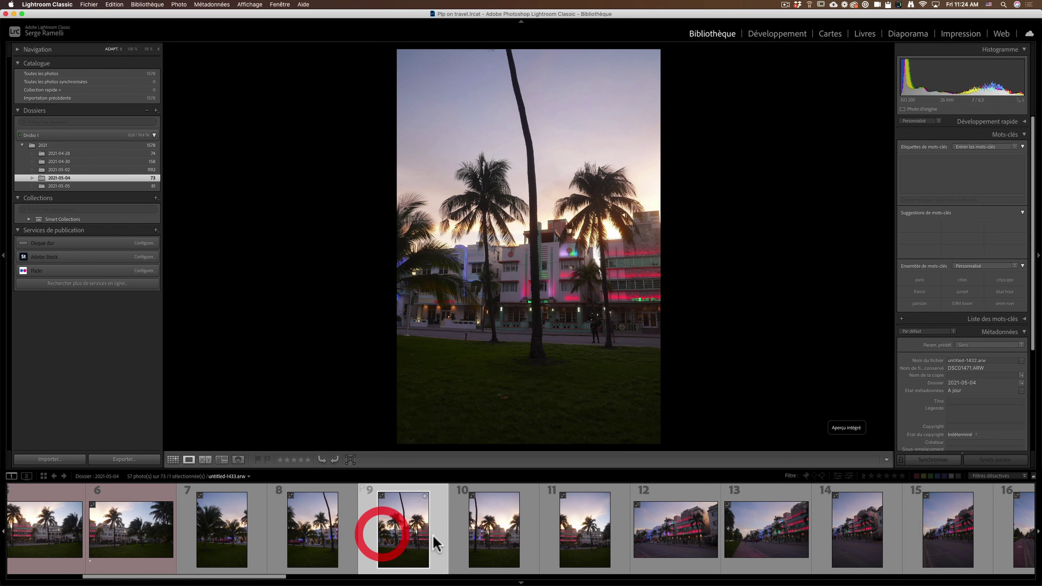
left_click(487, 534)
left_click(581, 535)
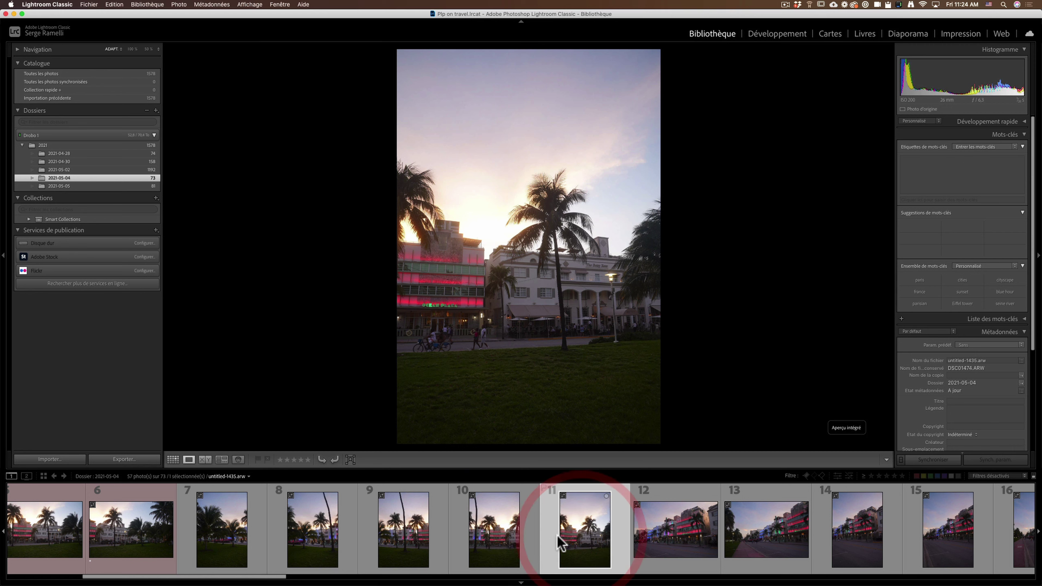
left_click(232, 536, "shift")
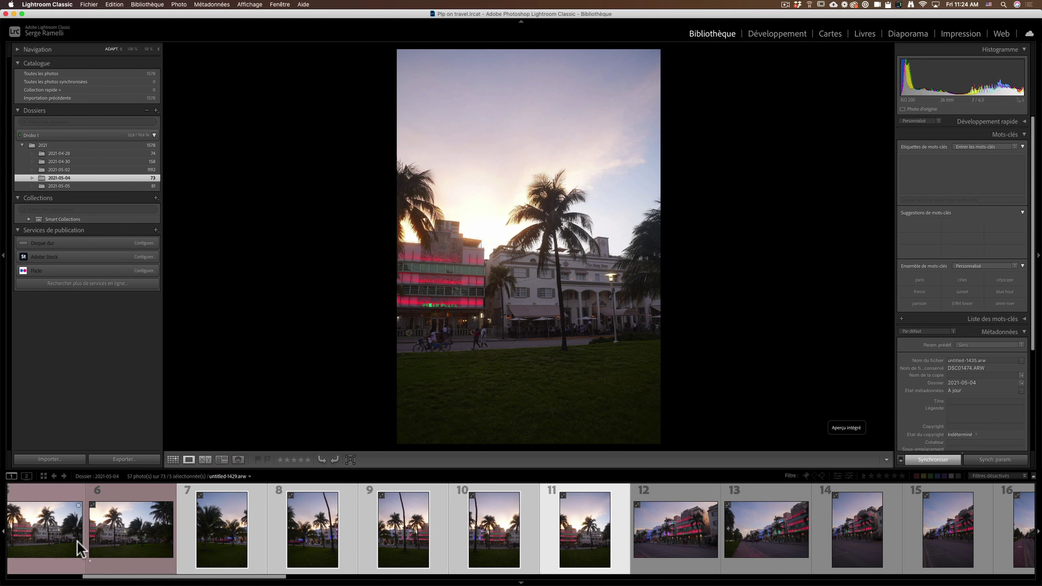
right_click(217, 534)
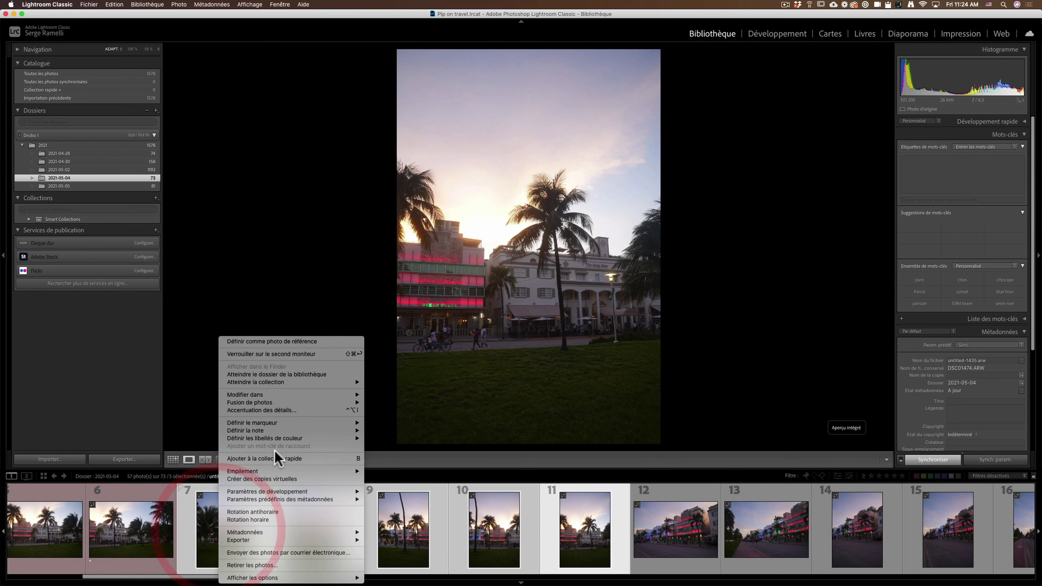
mouse_move(334, 440)
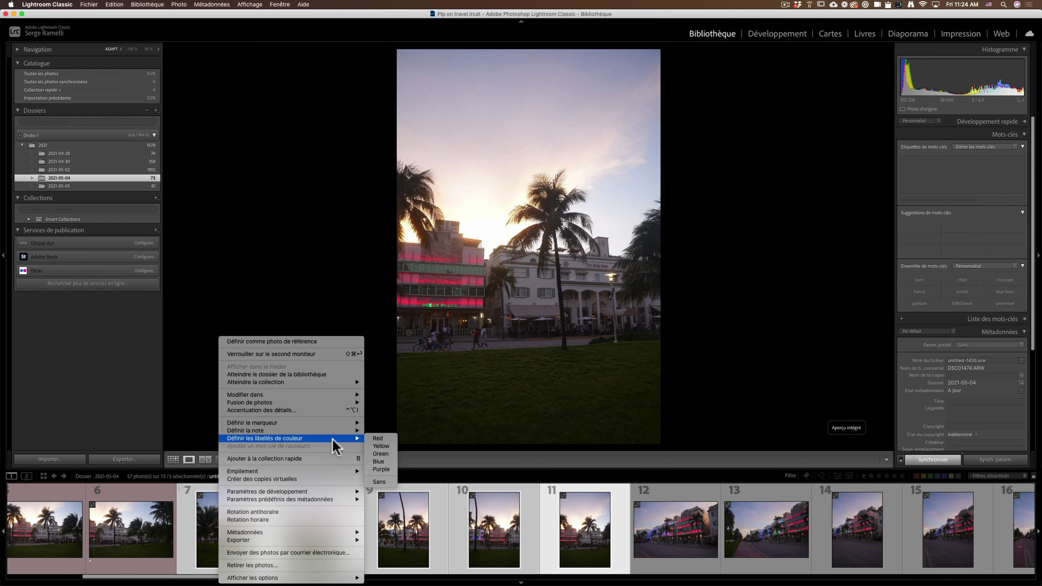
left_click(392, 446)
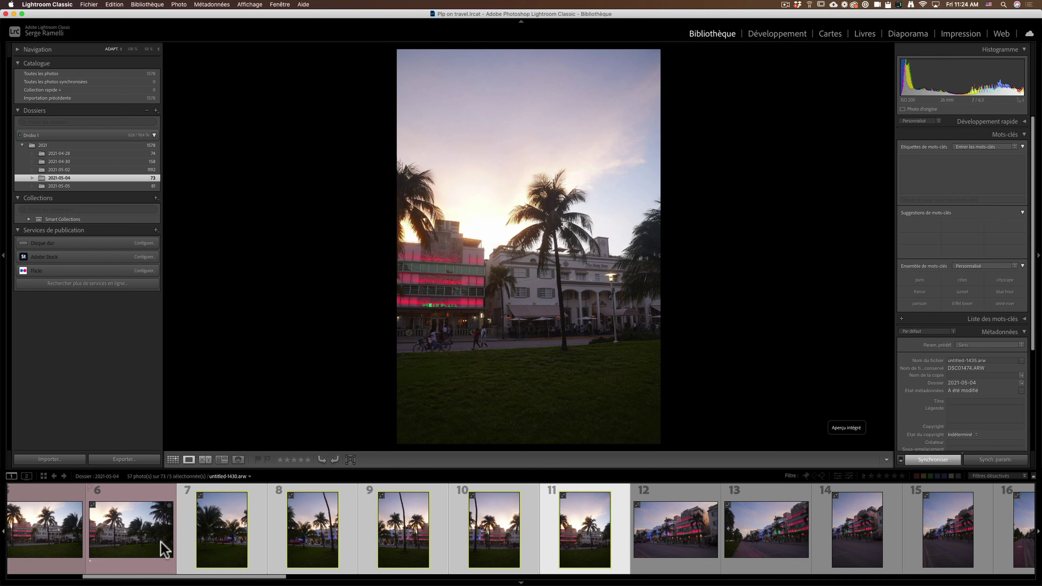
Give the selected vertical photos 7 to 11 a one-star rating
right_click(202, 524)
mouse_move(316, 432)
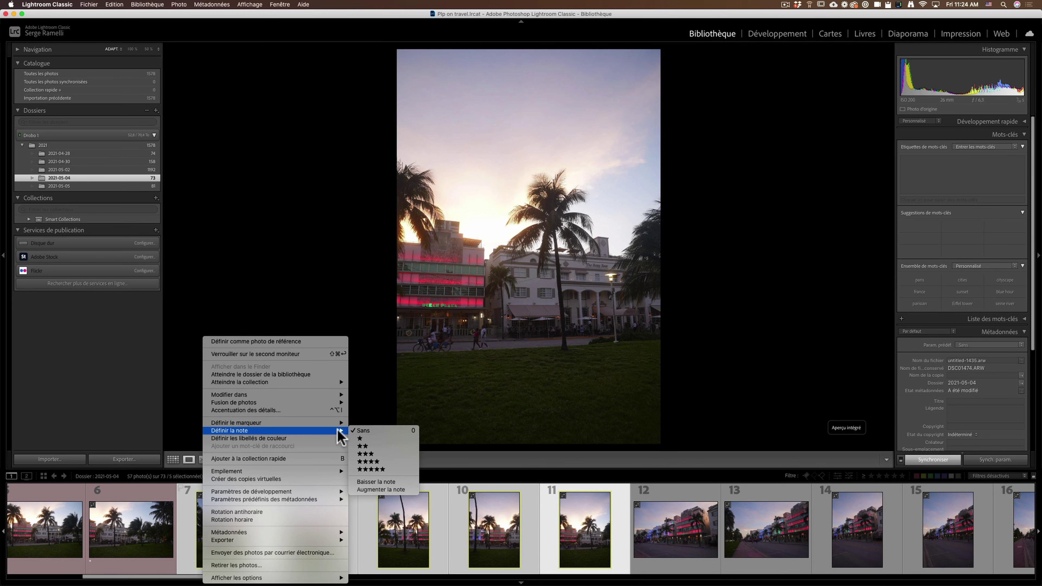
left_click(364, 438)
Rate photo 12, the street view of the Ocean Plaza building, with one star
left_click(352, 577)
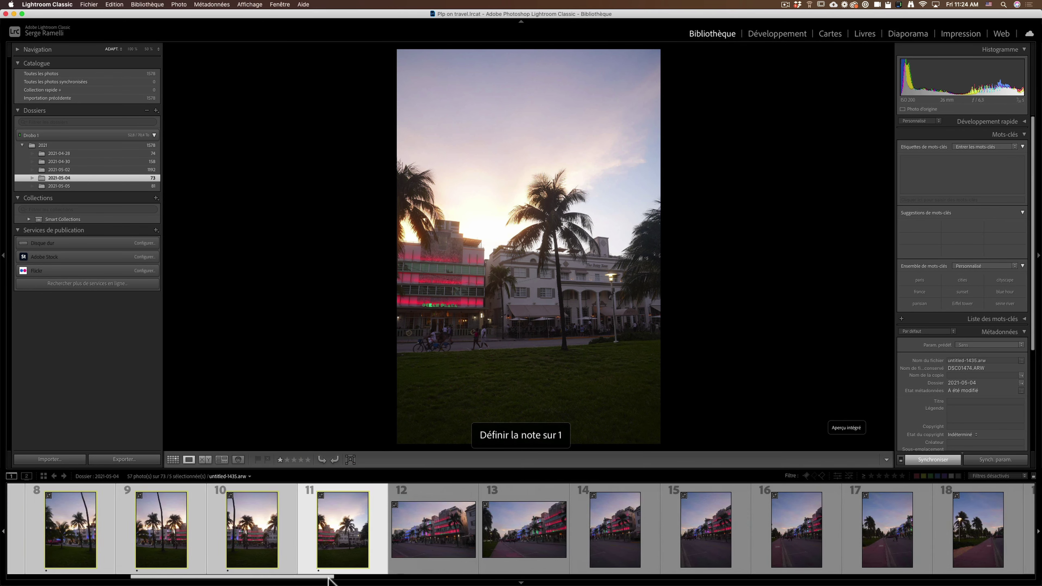
left_click(338, 552)
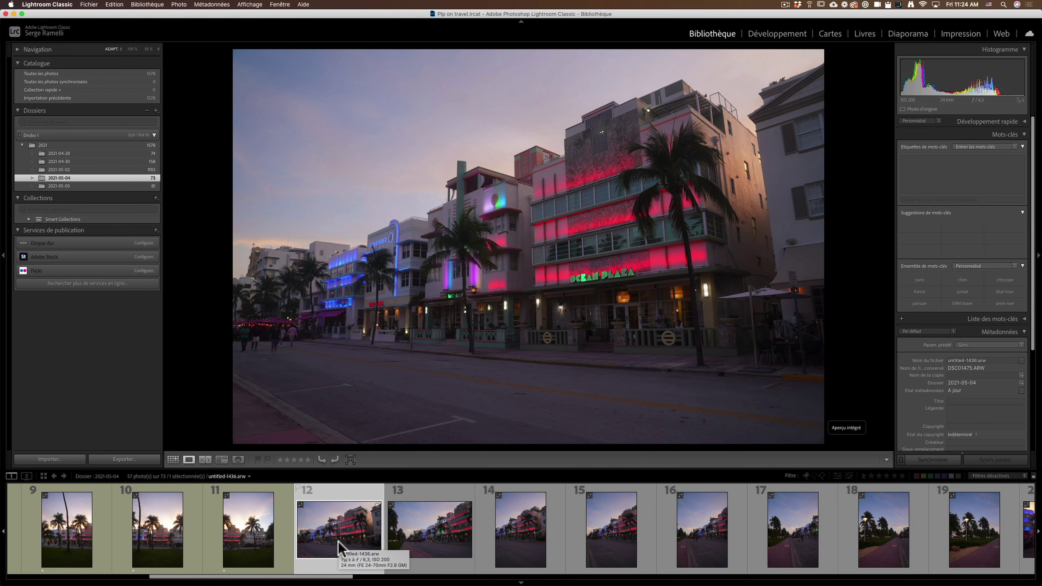
key("1")
Expand the photo stack of the panorama untitled-1449-Pano.dng
left_click_drag(330, 580, 496, 574)
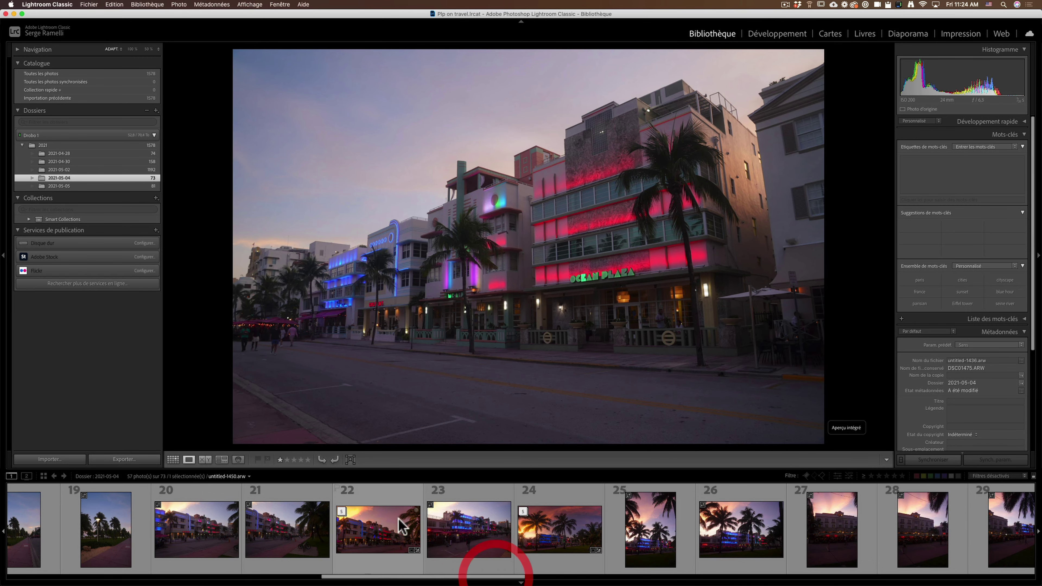
left_click(371, 518)
left_click(341, 511)
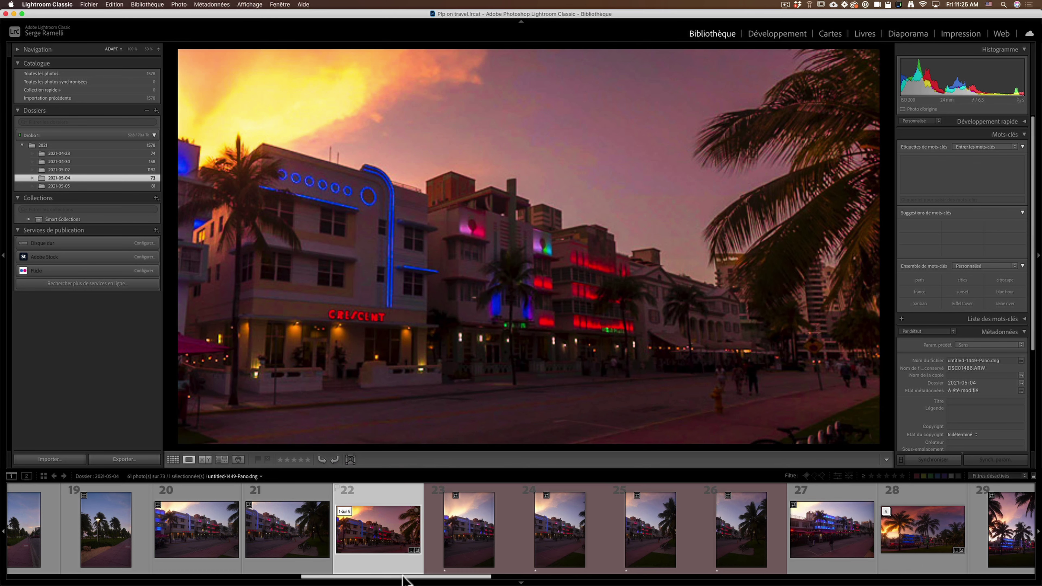
Check the vertical shots 23 to 26 individually, and rate all four with two stars
left_click_drag(423, 579, 464, 578)
left_click(257, 541)
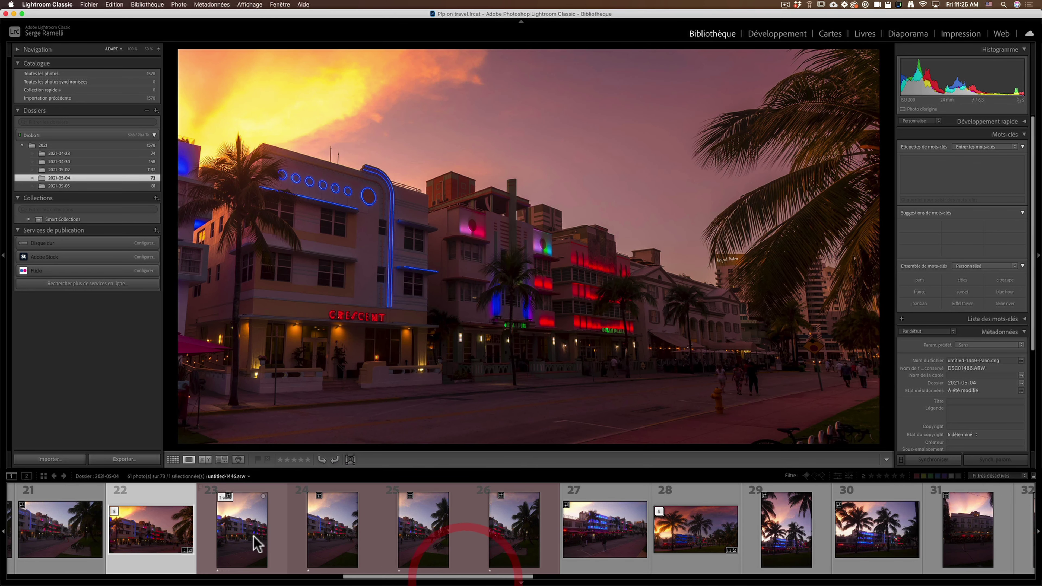
left_click(328, 541)
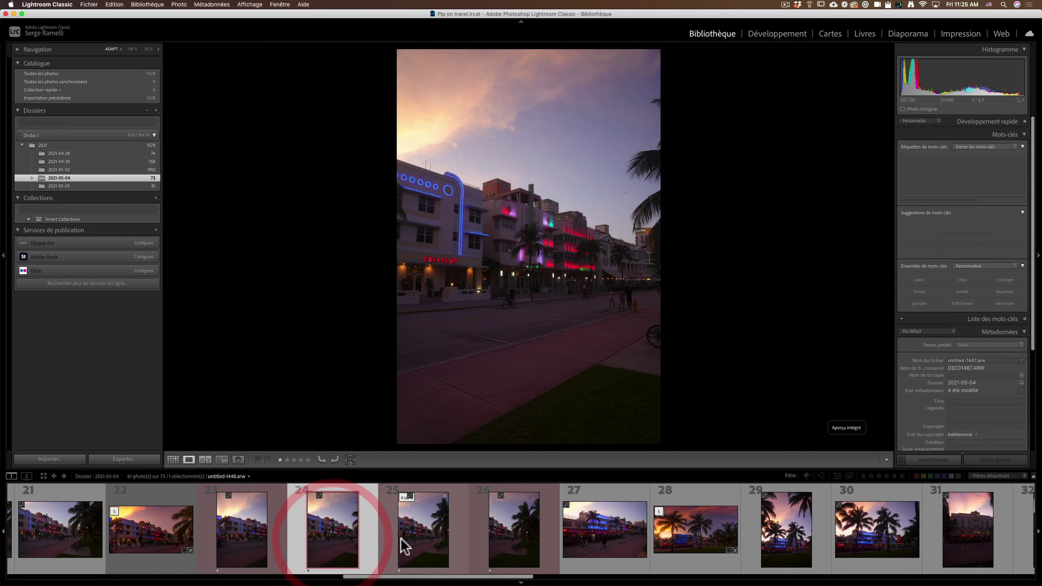
left_click(404, 539)
left_click(510, 543)
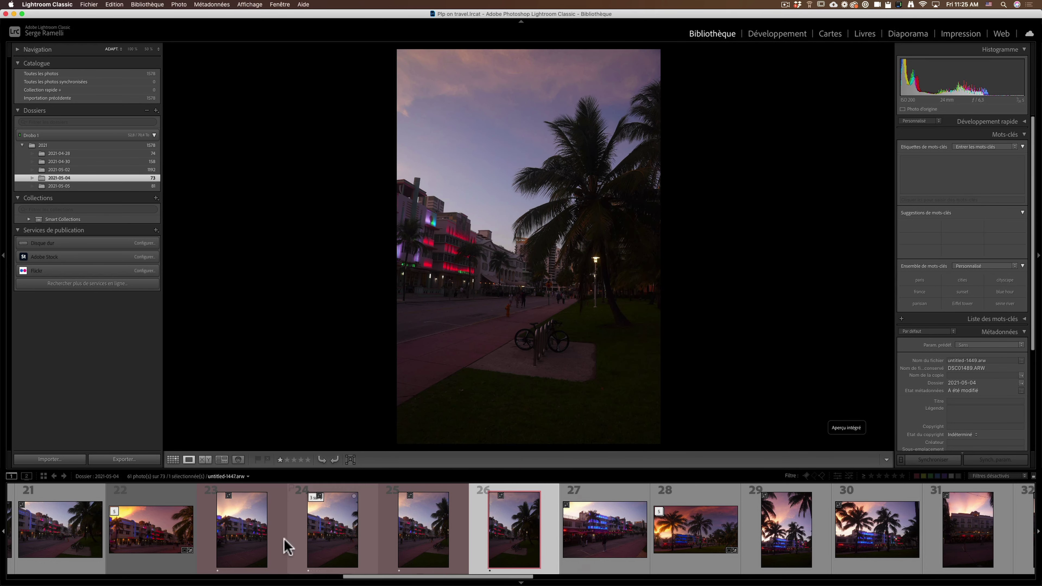
left_click(246, 539, "shift")
right_click(245, 539)
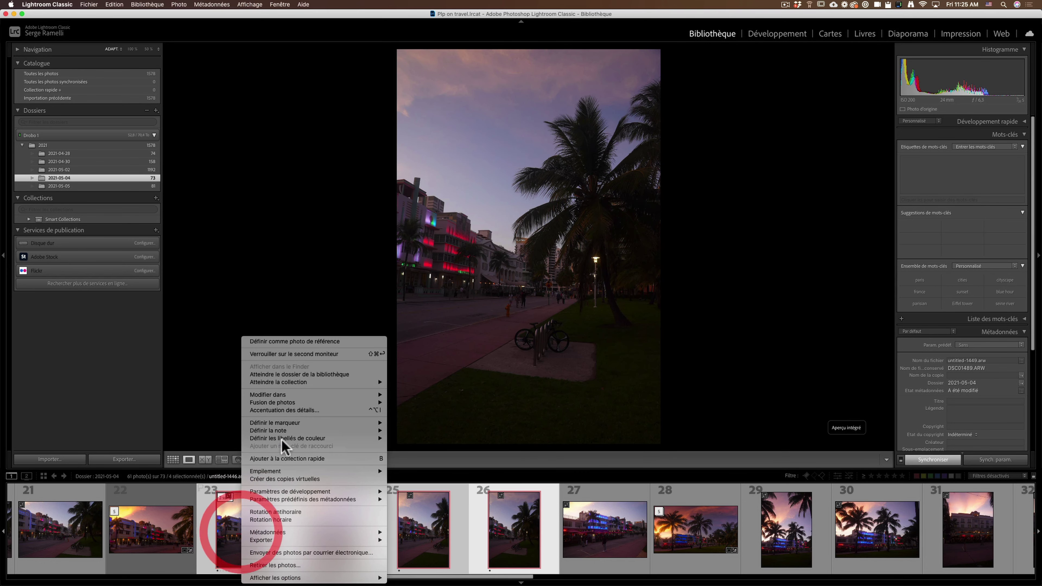
mouse_move(292, 431)
left_click(411, 446)
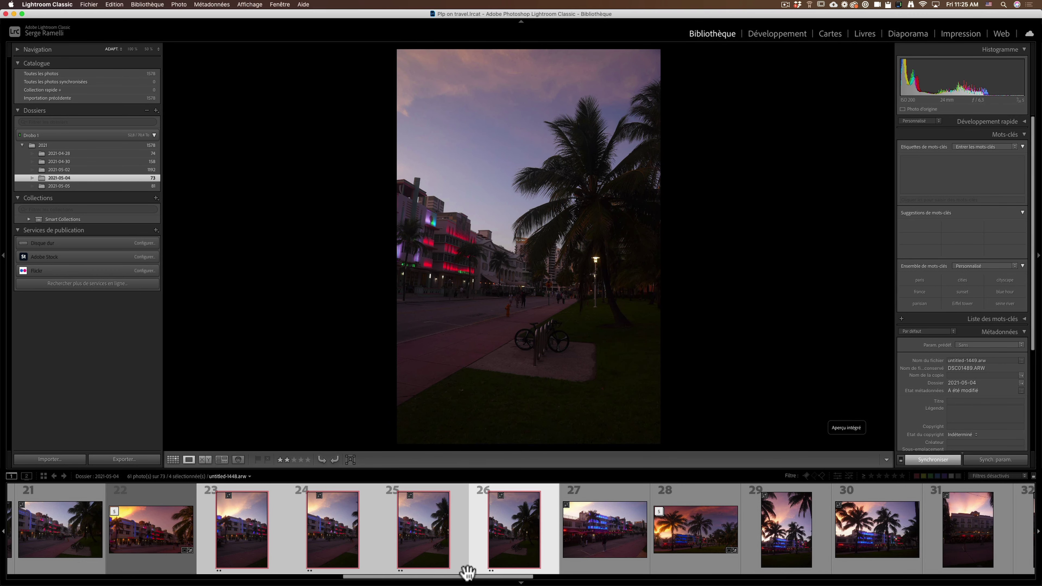
Expand the photo stack of the panorama untitled-1454-Pano.dng
left_click_drag(509, 576, 565, 576)
left_click(367, 520)
left_click(347, 511)
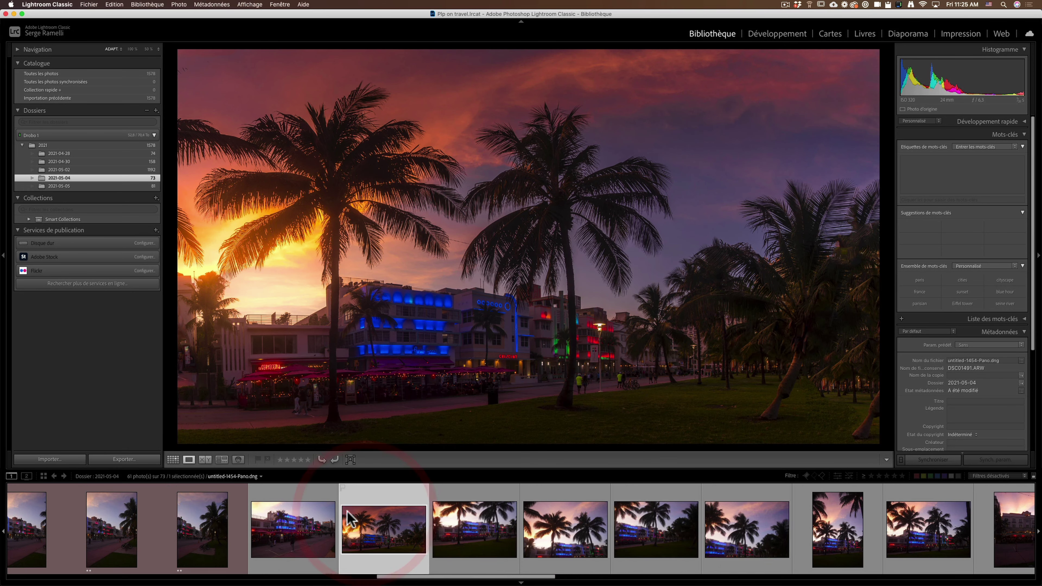
View the palm-tree shots 29 to 32 individually, then select all four and check their star rating
left_click_drag(484, 576, 521, 575)
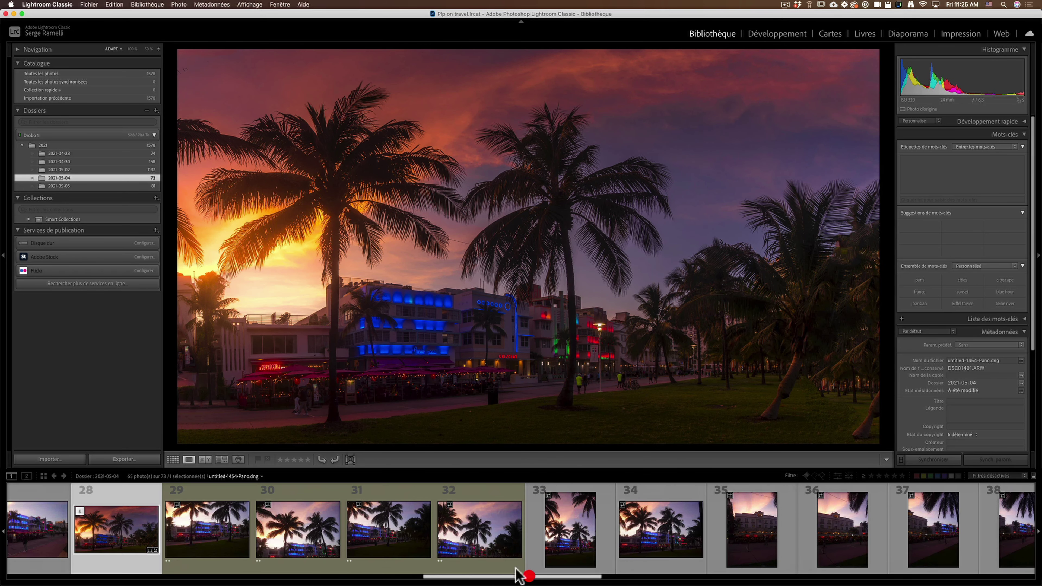
left_click(226, 530)
left_click(300, 534)
left_click(384, 530)
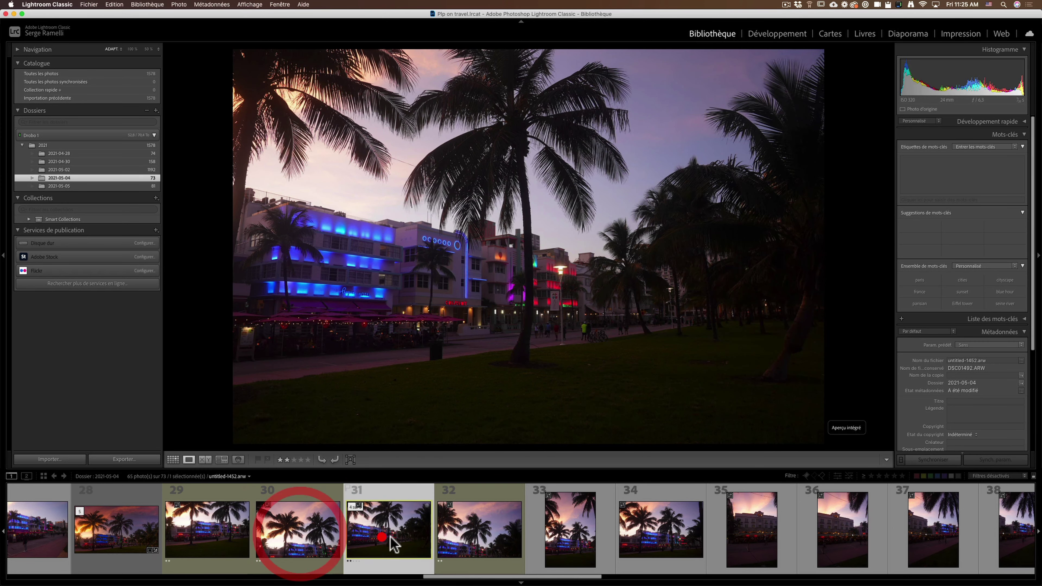
left_click(467, 531)
left_click(221, 533, "shift")
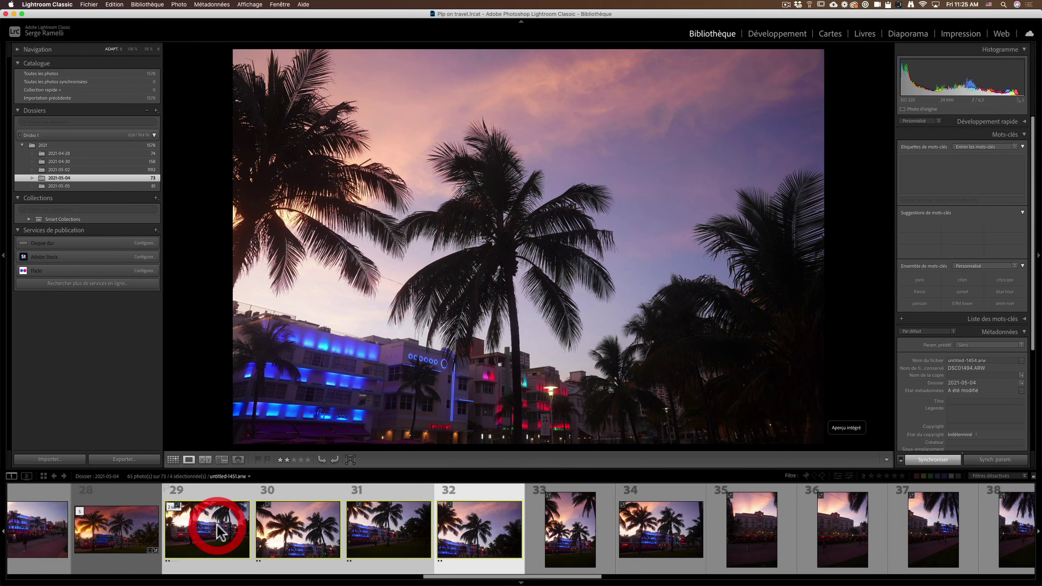
right_click(219, 529)
mouse_move(263, 430)
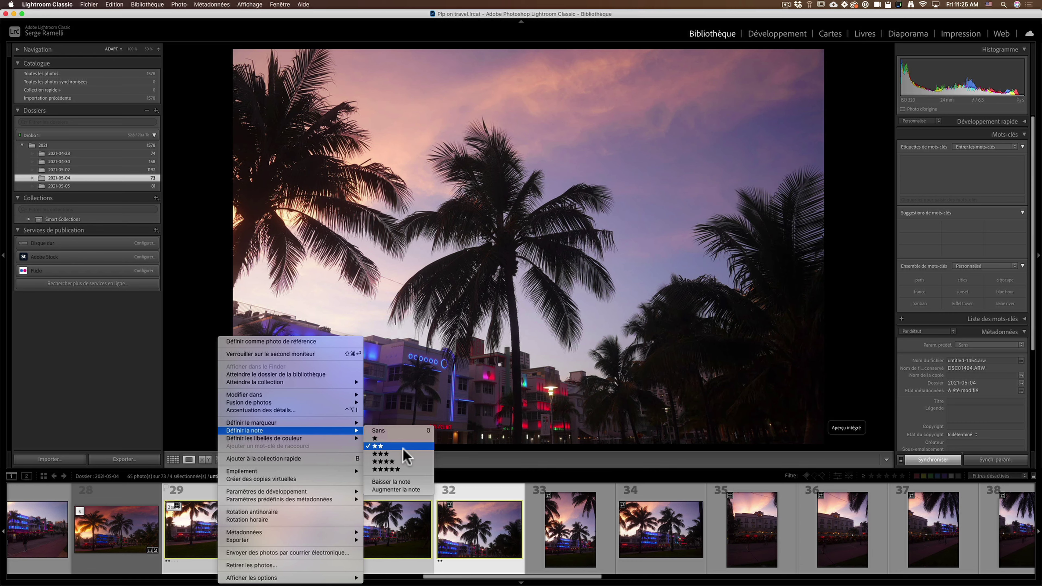
left_click(187, 534)
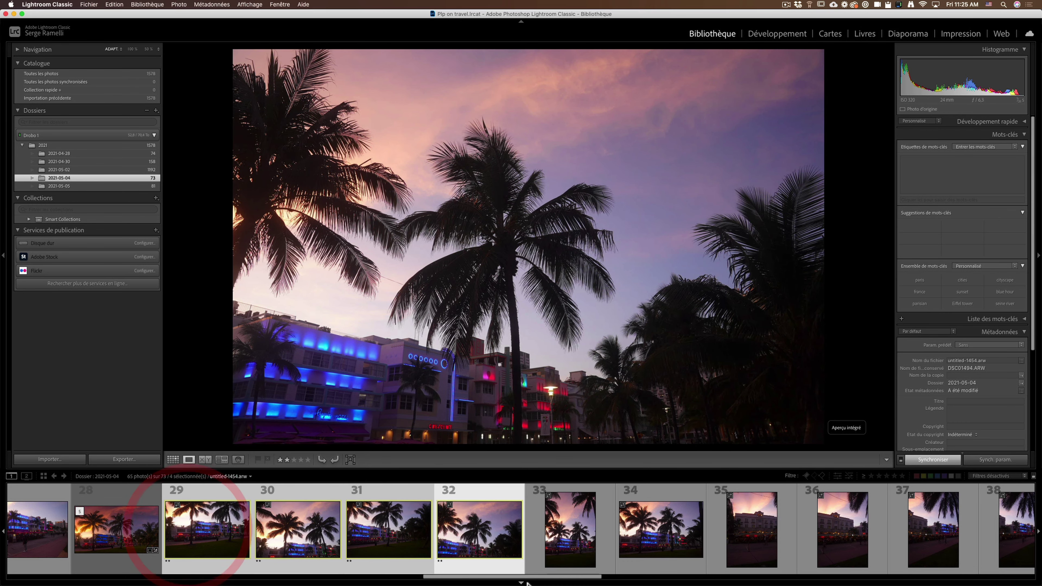
Compare the horizontal shots 39 to 42 and the vertical shots 43 to 45 of the Winter Haven street corner
left_click_drag(541, 577, 712, 576)
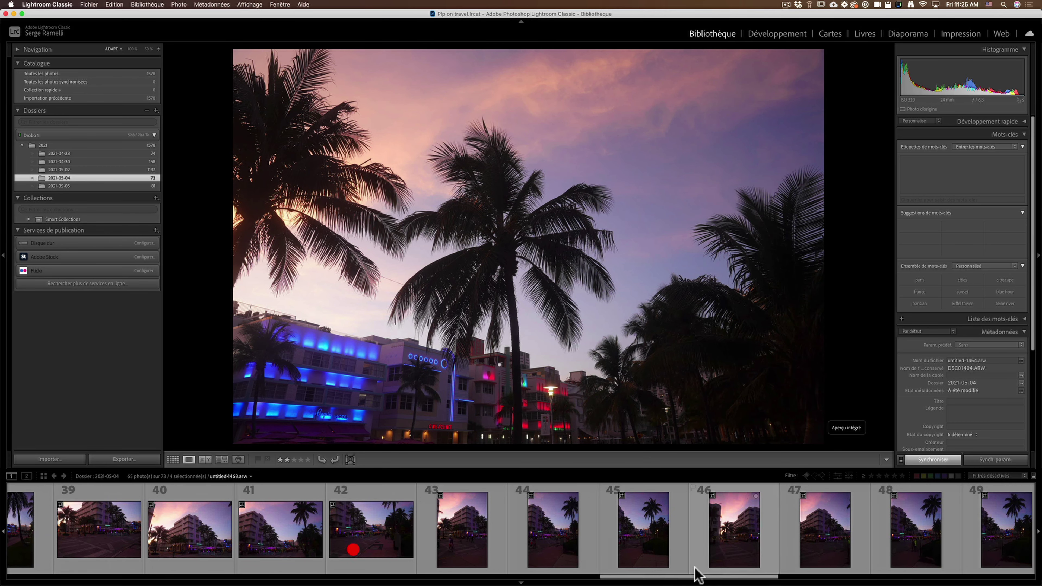
left_click(115, 536)
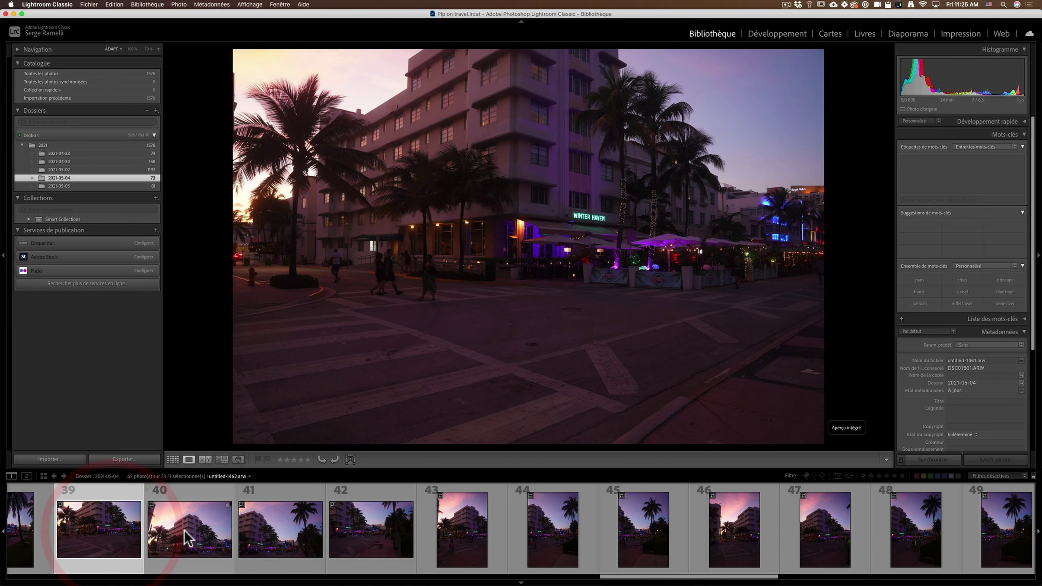
left_click(187, 532)
left_click(287, 536)
left_click(348, 540)
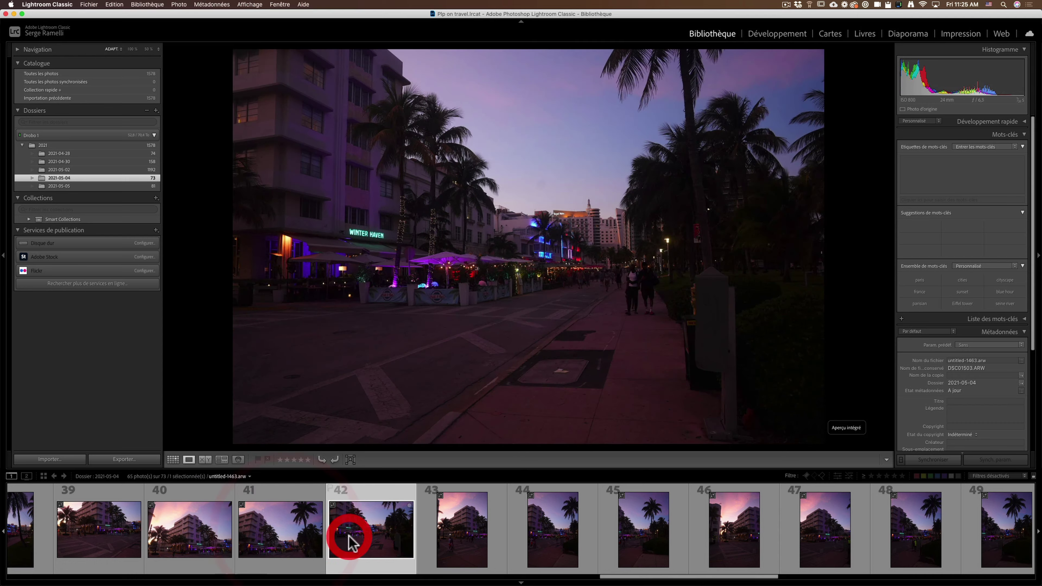
left_click(267, 535)
left_click(198, 542)
left_click(111, 534)
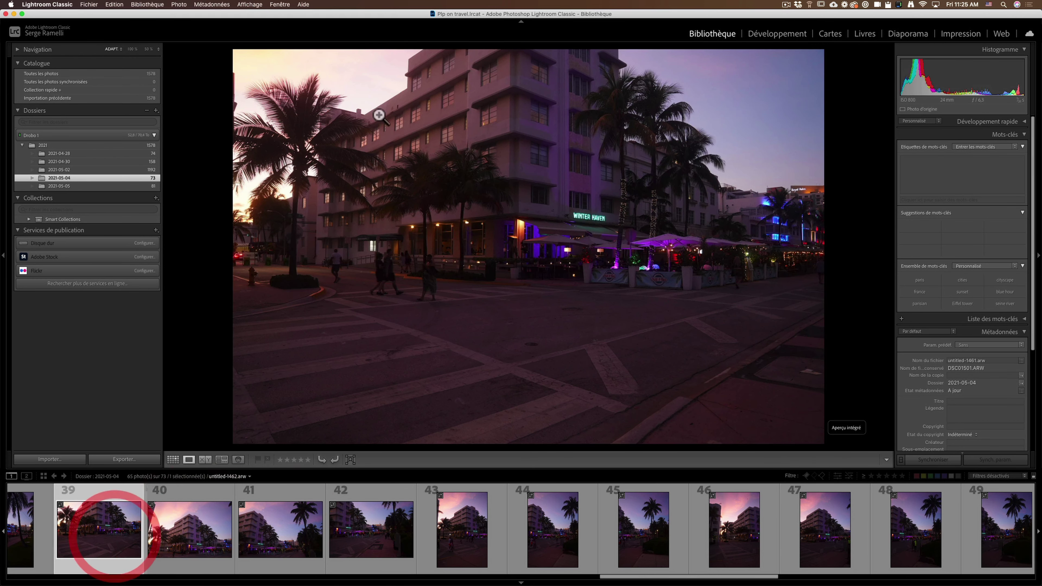
left_click(477, 550)
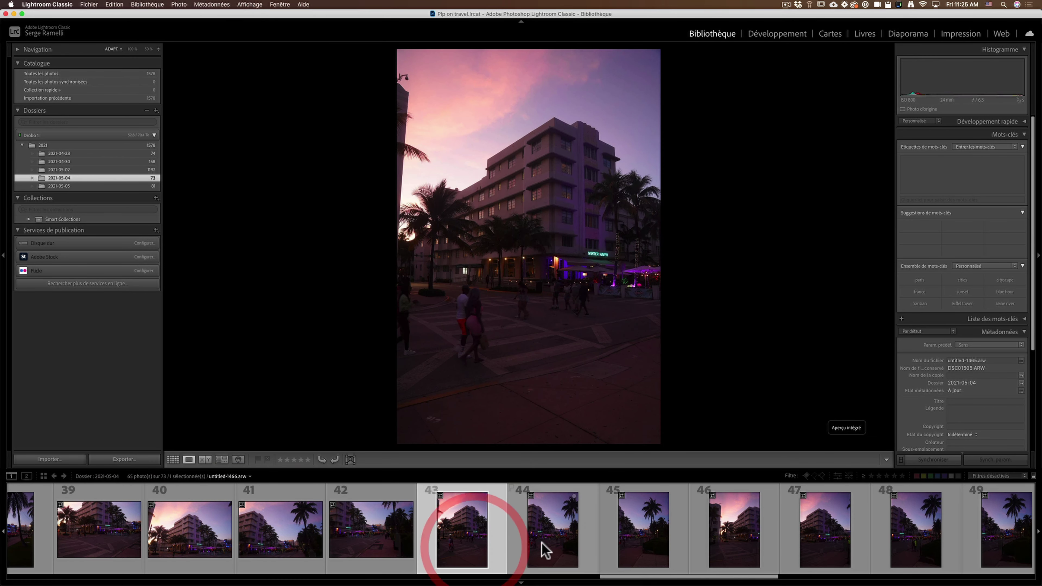
left_click(541, 548)
left_click(636, 548)
View the vertical shots 46 to 49 individually, and try a one-star rating on all four together
left_click_drag(679, 577, 781, 578)
left_click(144, 535)
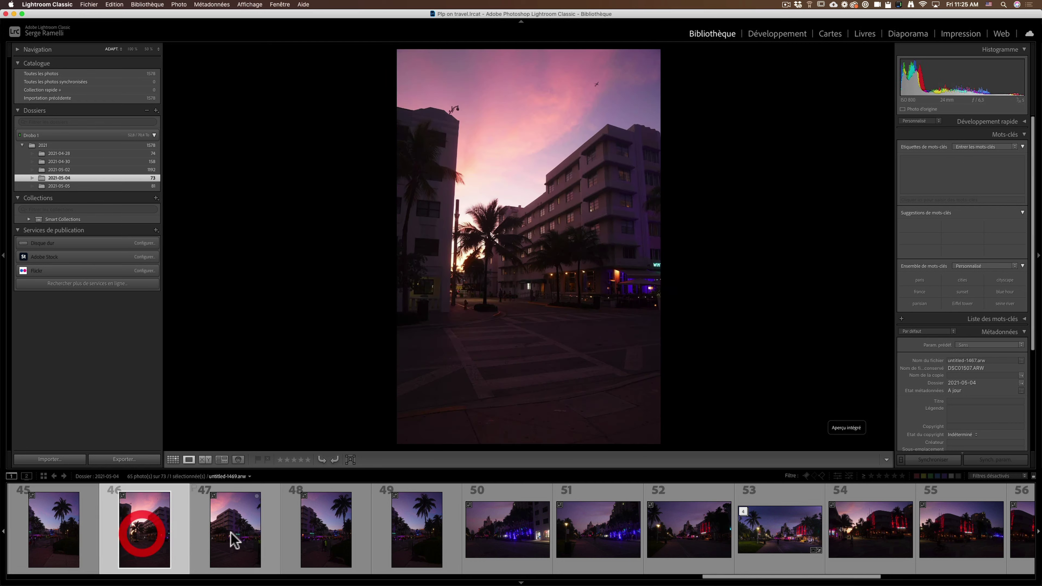
left_click(235, 533)
left_click(325, 538)
left_click(399, 538)
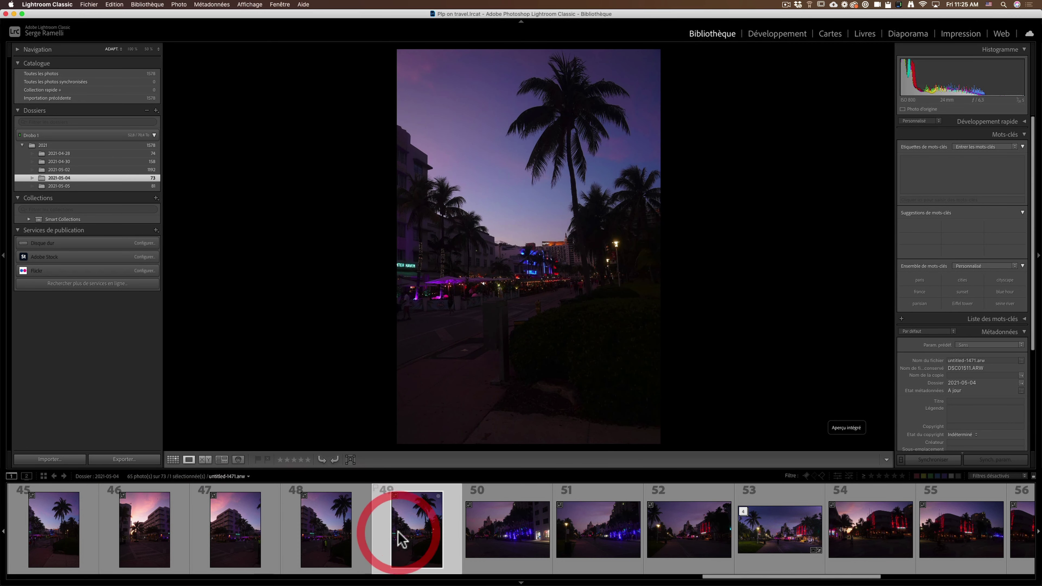
left_click(123, 530, "shift")
right_click(124, 530)
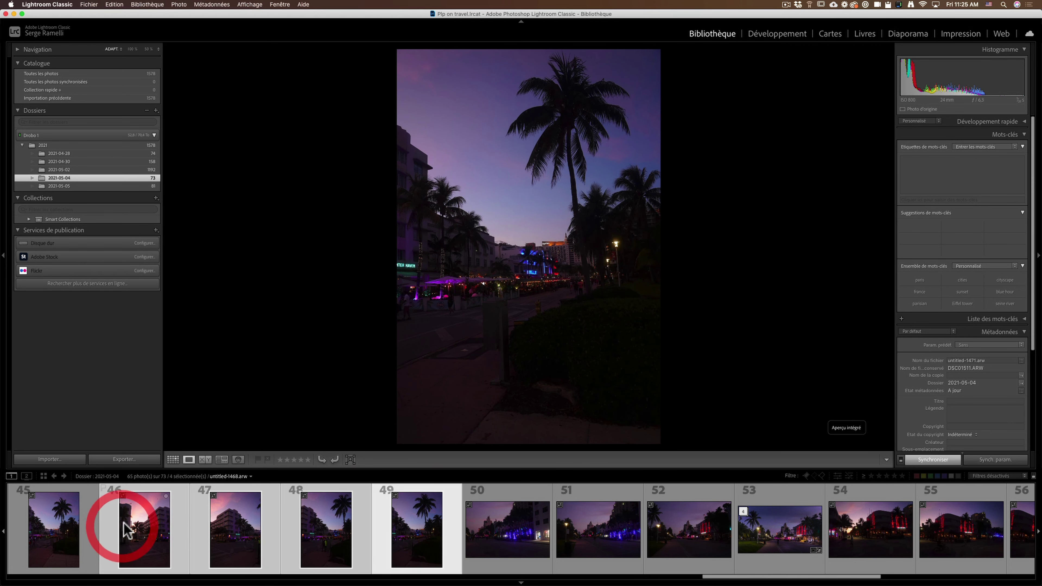
mouse_move(168, 440)
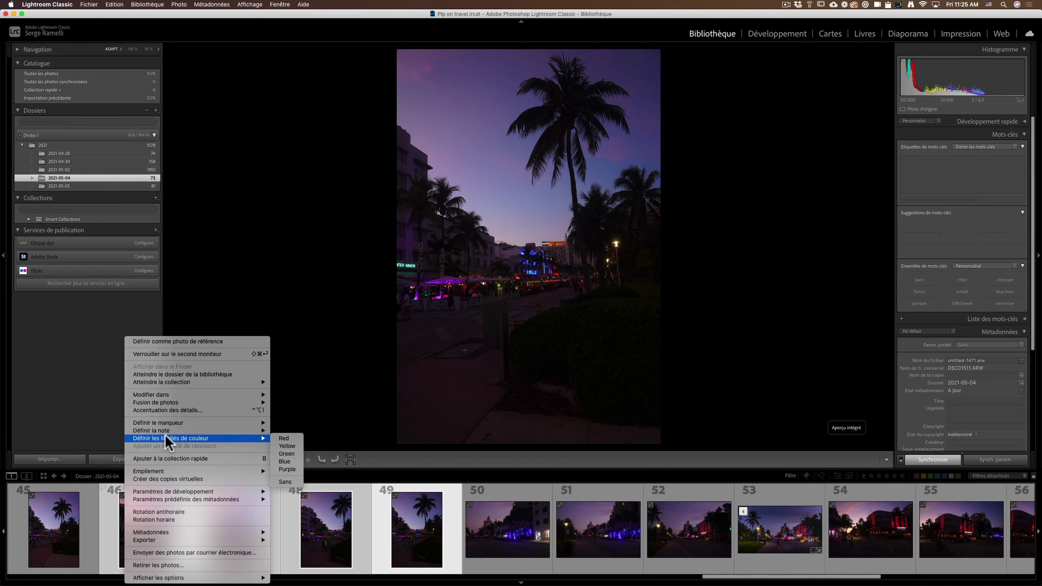
mouse_move(246, 431)
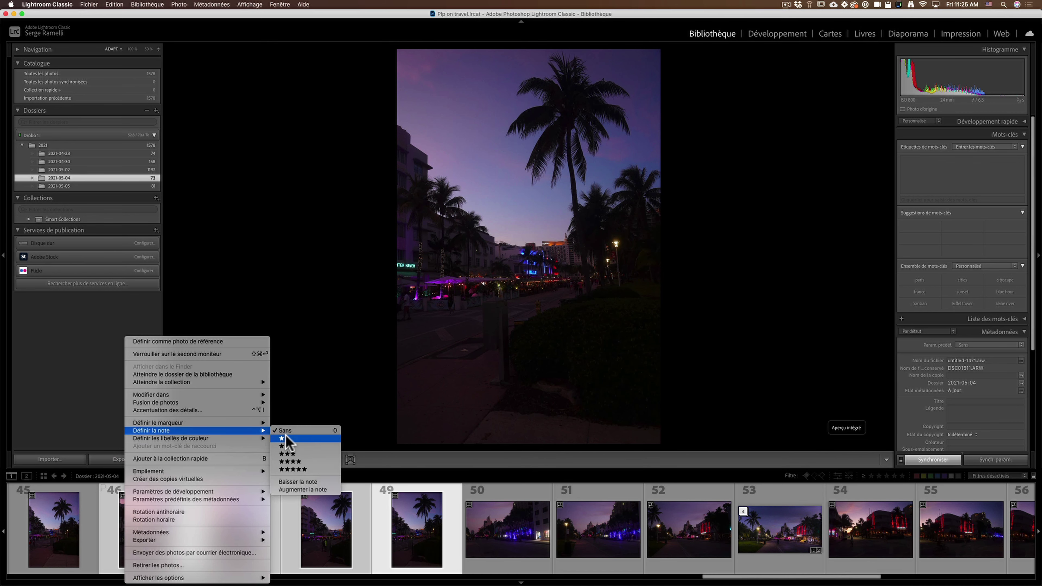
left_click(287, 439)
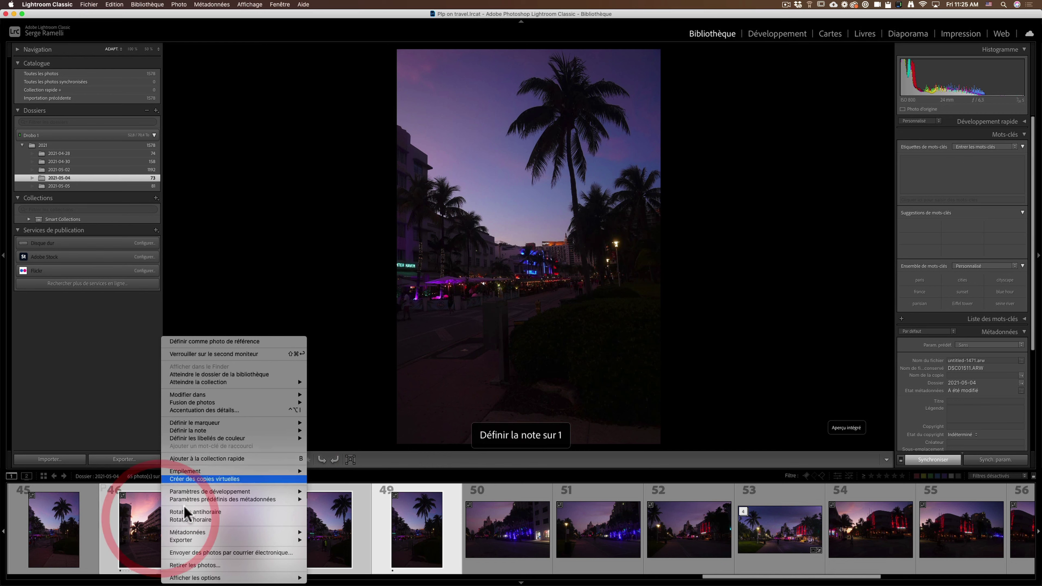
Expand the photo stack of the Cardozo Hotel panorama untitled-1475-Pano.dng
left_click(766, 580)
left_click(767, 535)
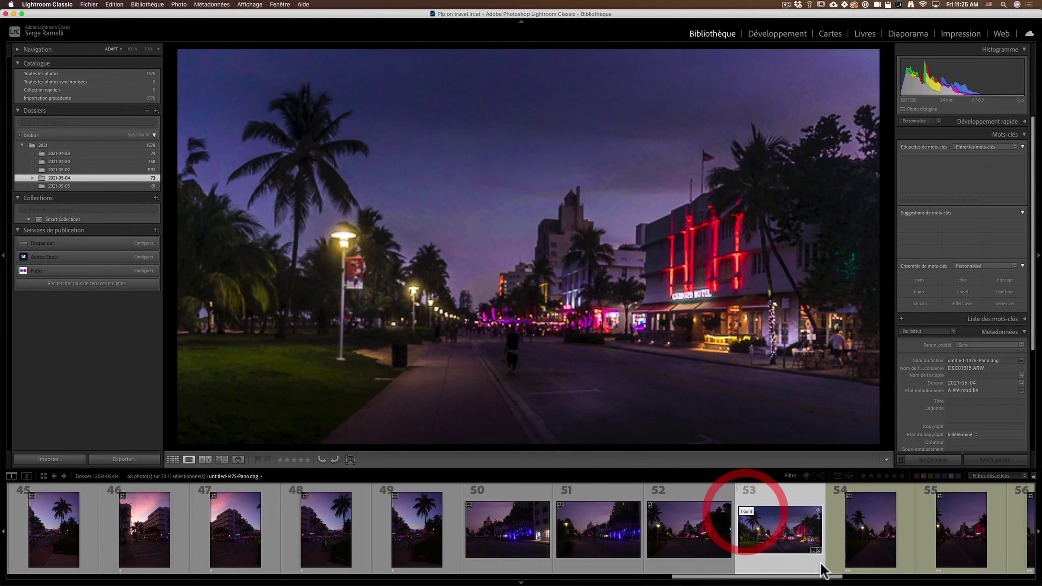
left_click_drag(803, 573, 872, 573)
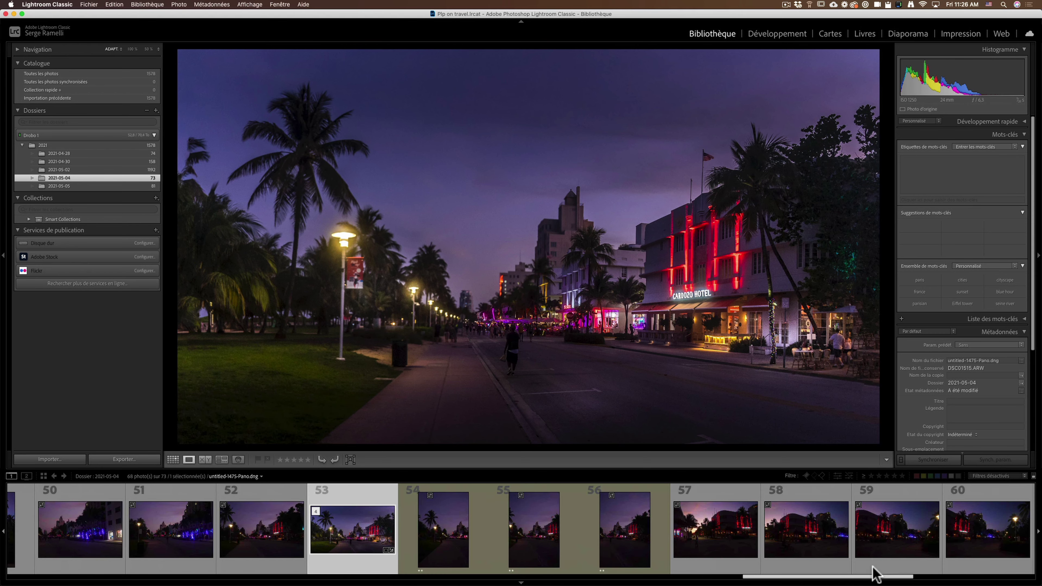
View the vertical shots 54 to 56 individually, then select all three and check their star rating
left_click(442, 535)
left_click(506, 543)
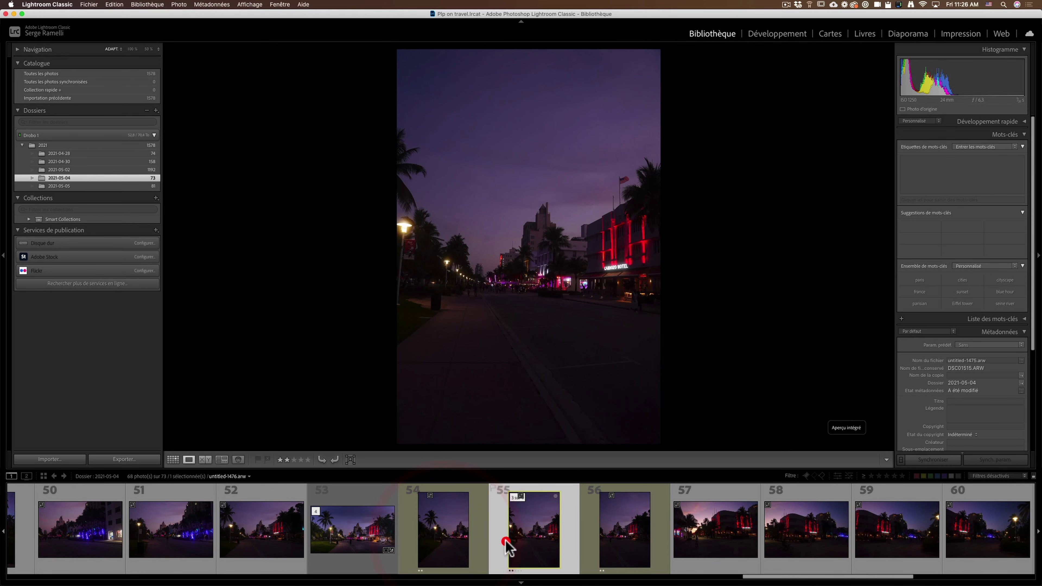
left_click(609, 541)
left_click(437, 537)
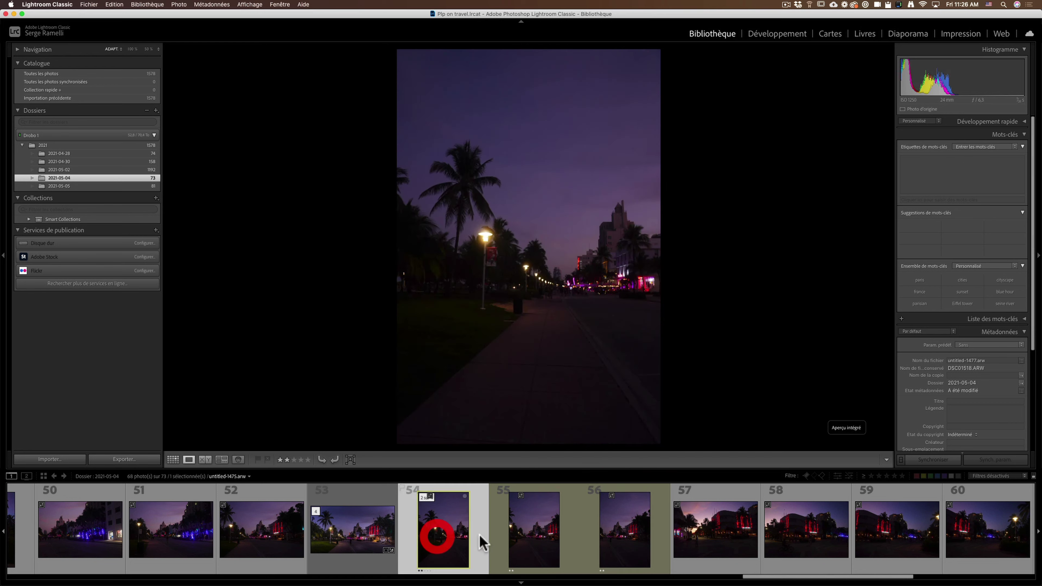
left_click(624, 537, "shift")
right_click(623, 539)
mouse_move(654, 431)
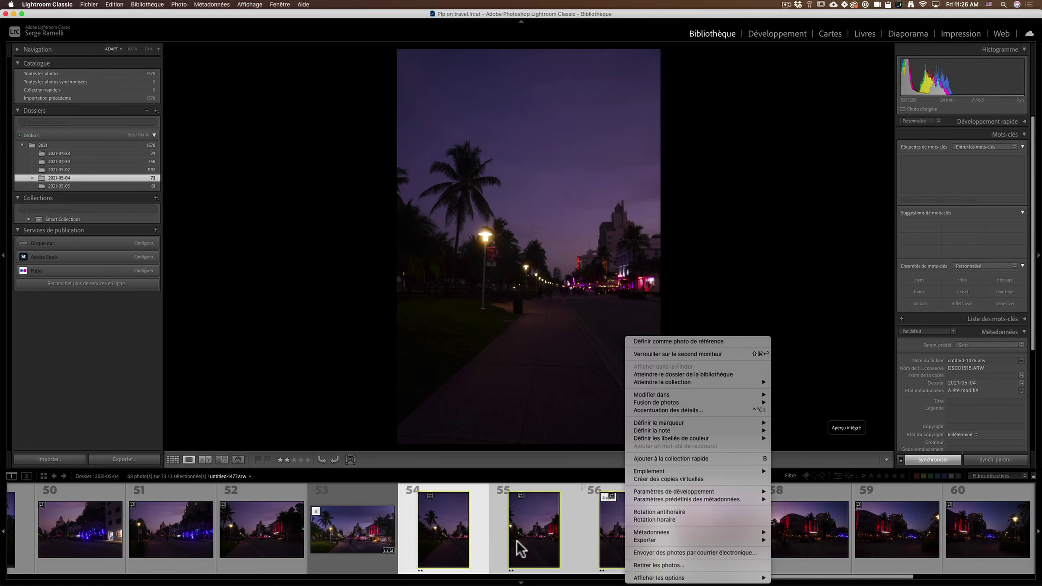
left_click(521, 548)
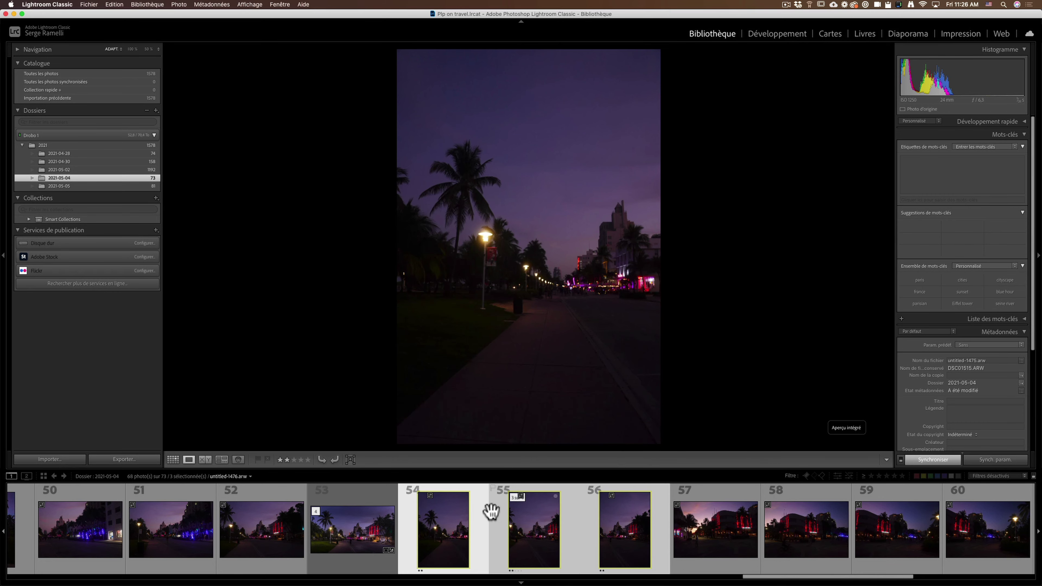
Expand the photo stack of the panorama untitled-1489-Pano.dng at the end of the folder
left_click_drag(767, 577, 894, 577)
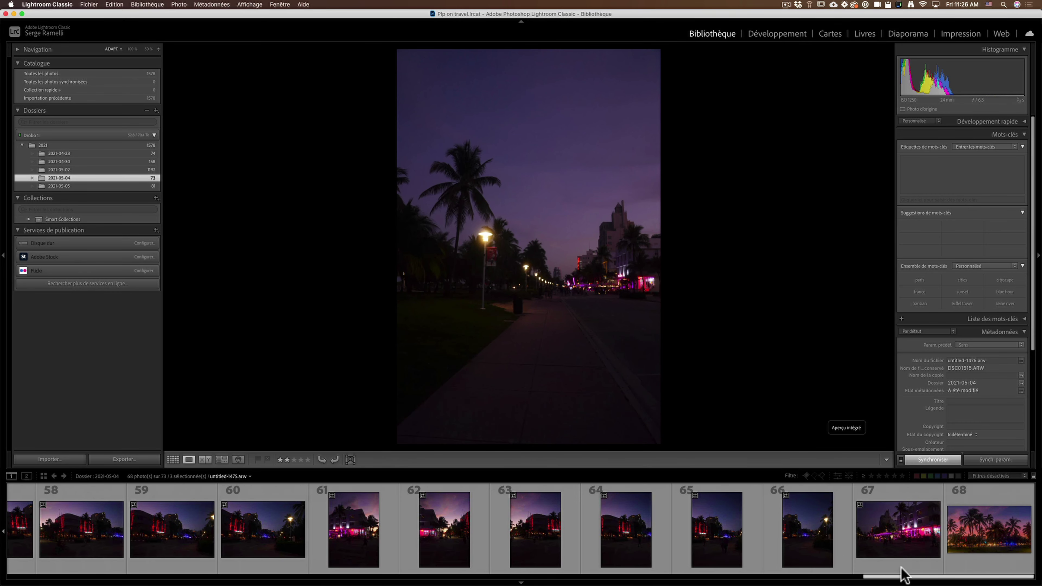
left_click(956, 518)
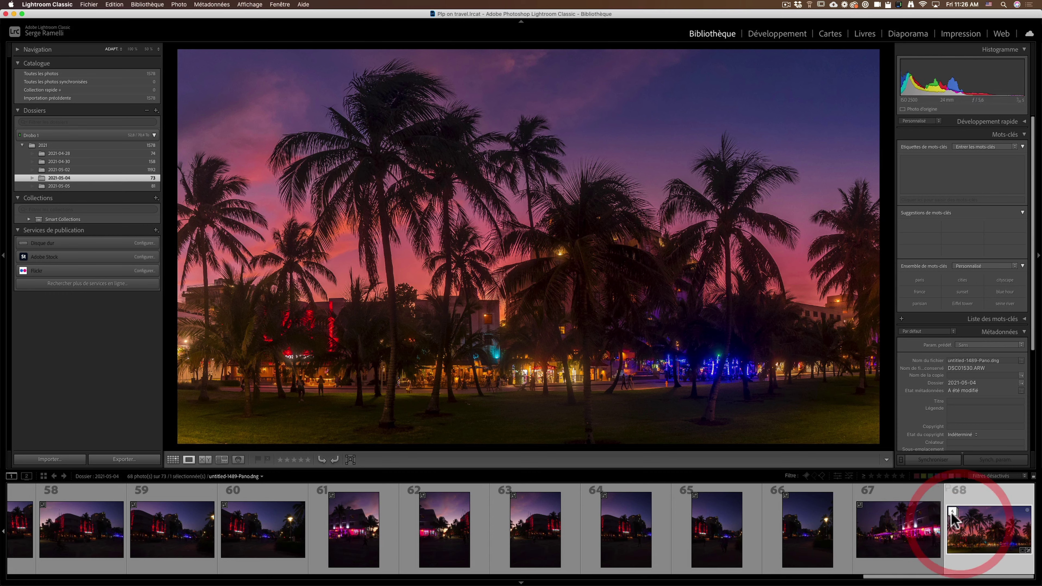
left_click(1009, 546)
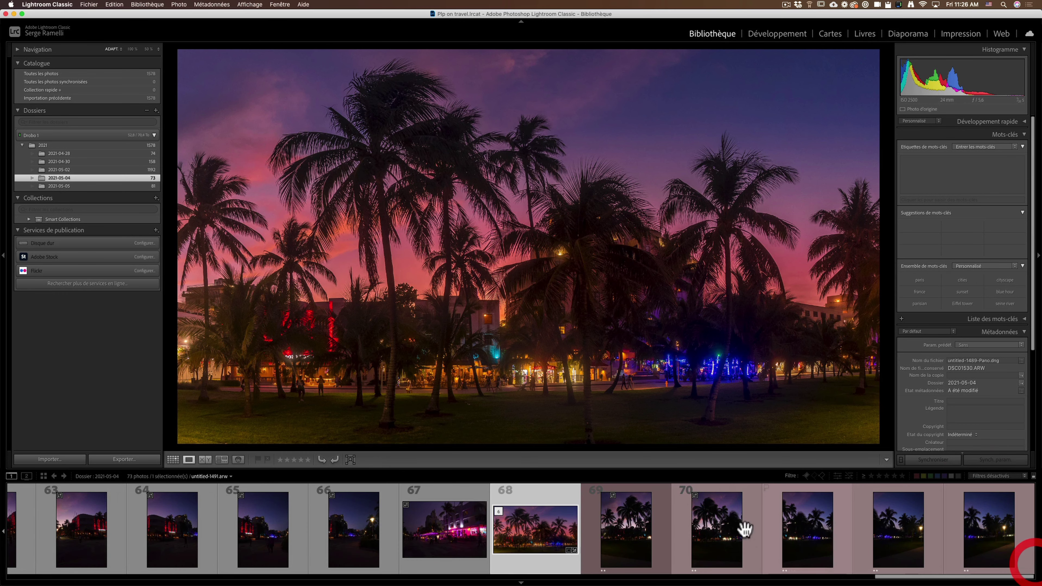
Select the vertical shots 69 to 73 together, and filter the folder to photos rated two stars or more
left_click(638, 543)
left_click(1001, 542, "shift")
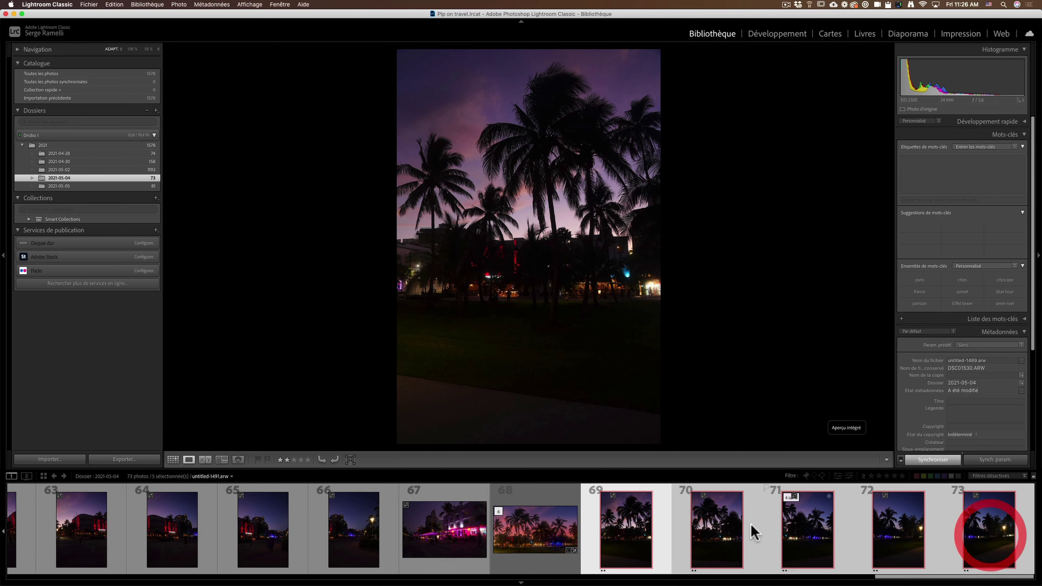
left_click(741, 523)
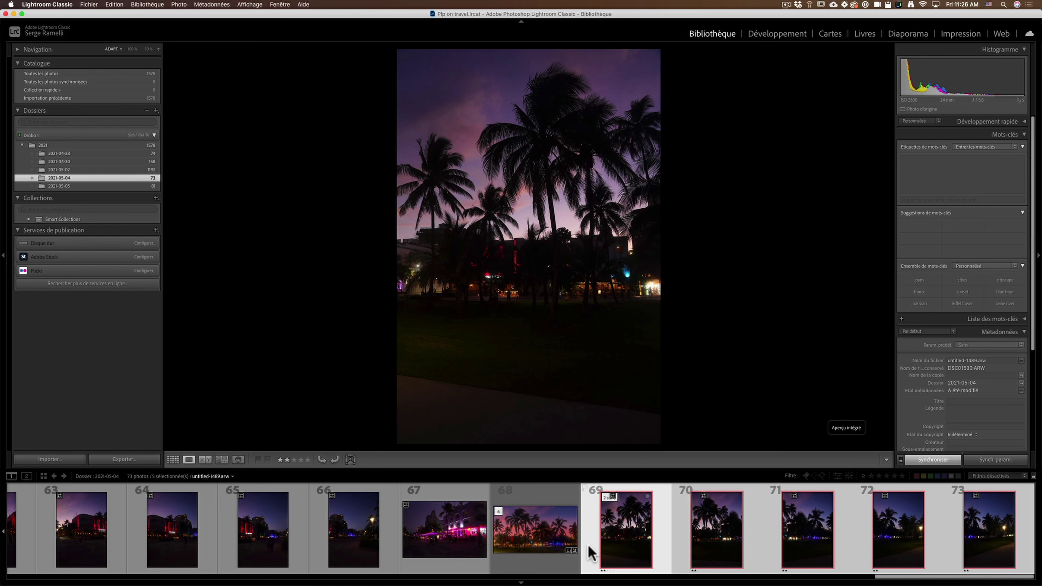
left_click(789, 504)
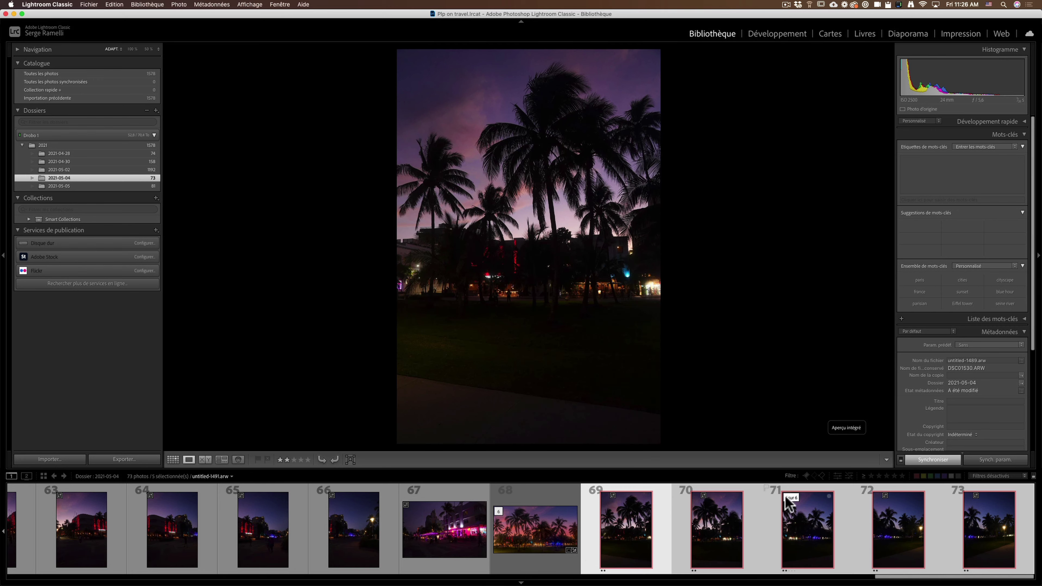
left_click(879, 476)
left_click_drag(697, 578, 546, 573)
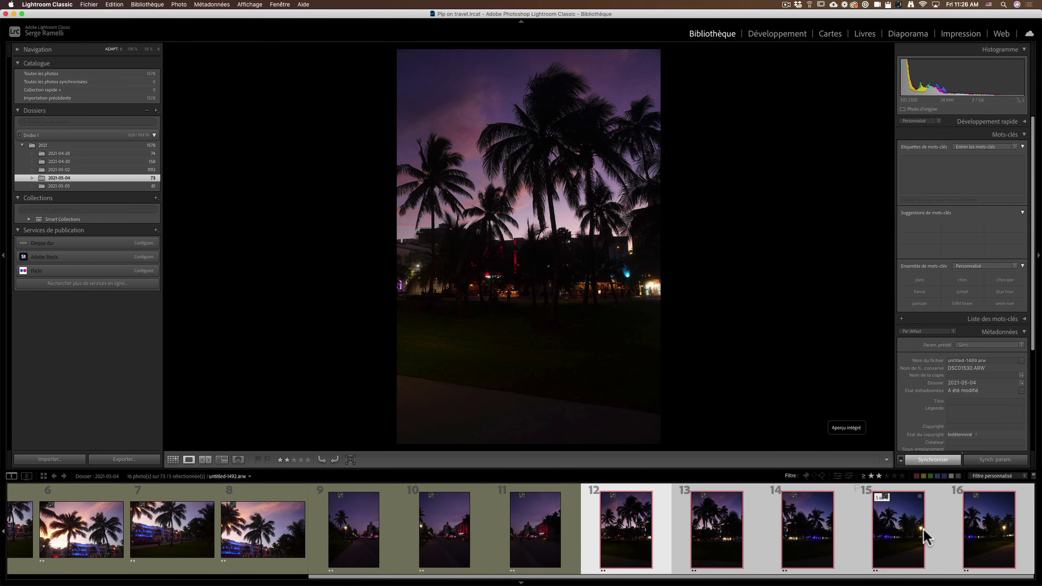
Open the panorama merge preview for the five selected vertical palm-tree shots
right_click(1001, 532)
mouse_move(972, 441)
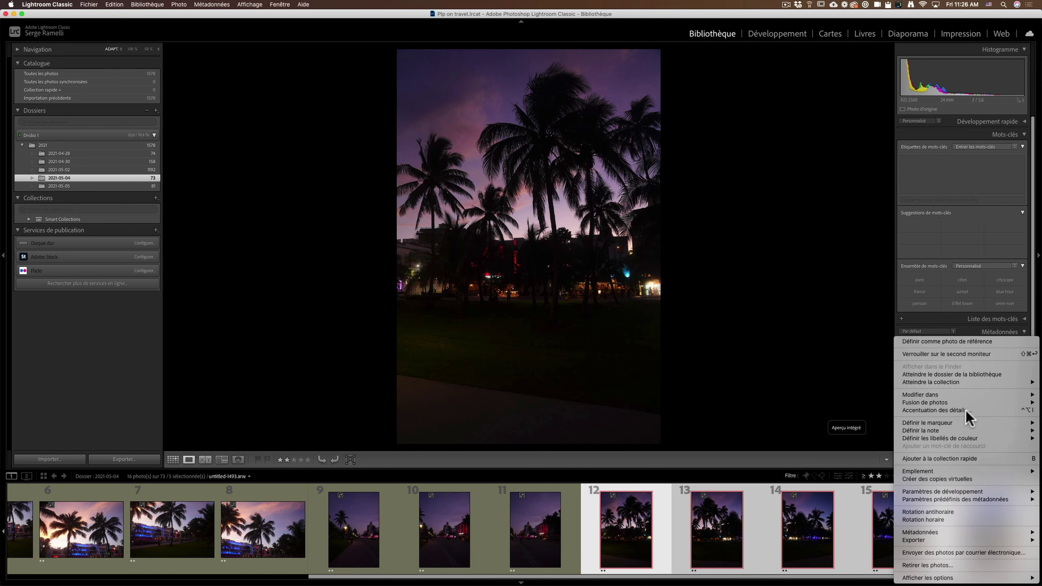
mouse_move(964, 402)
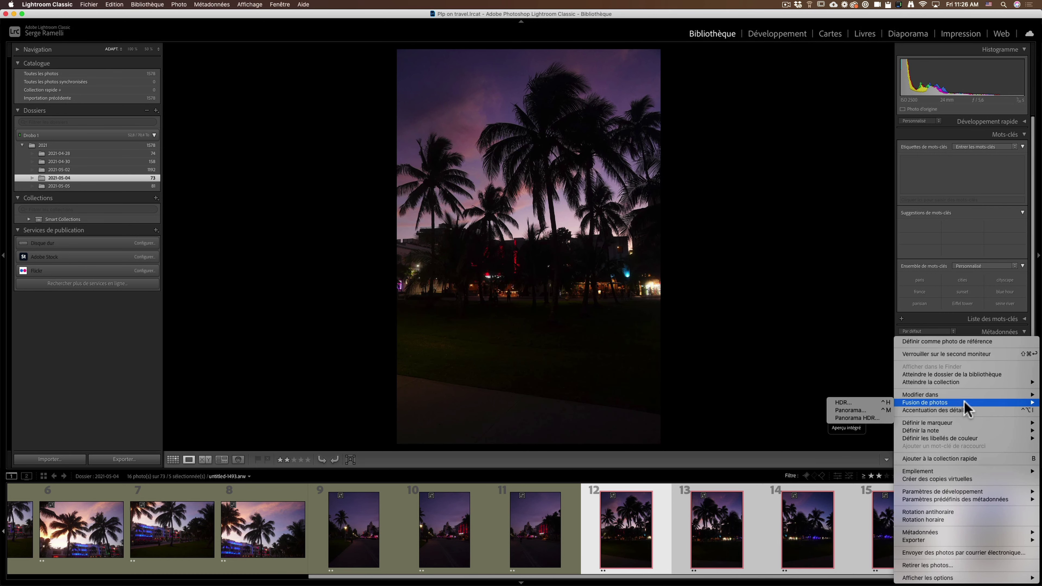
left_click(860, 410)
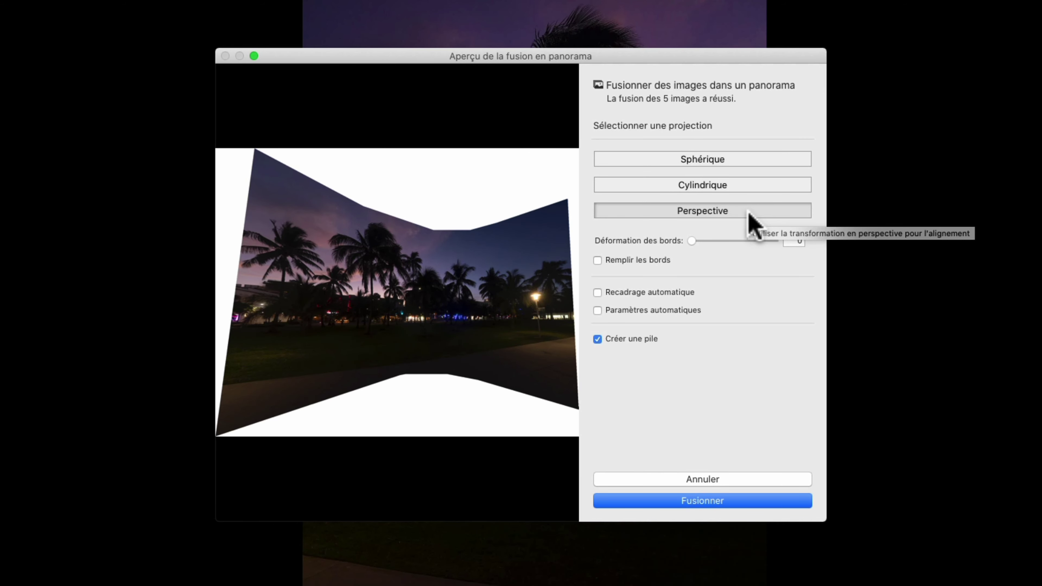
Compare the Cylindrique and Sphérique projections for the panorama, settle on Cylindrique, and enable Remplir les bords
left_click(725, 186)
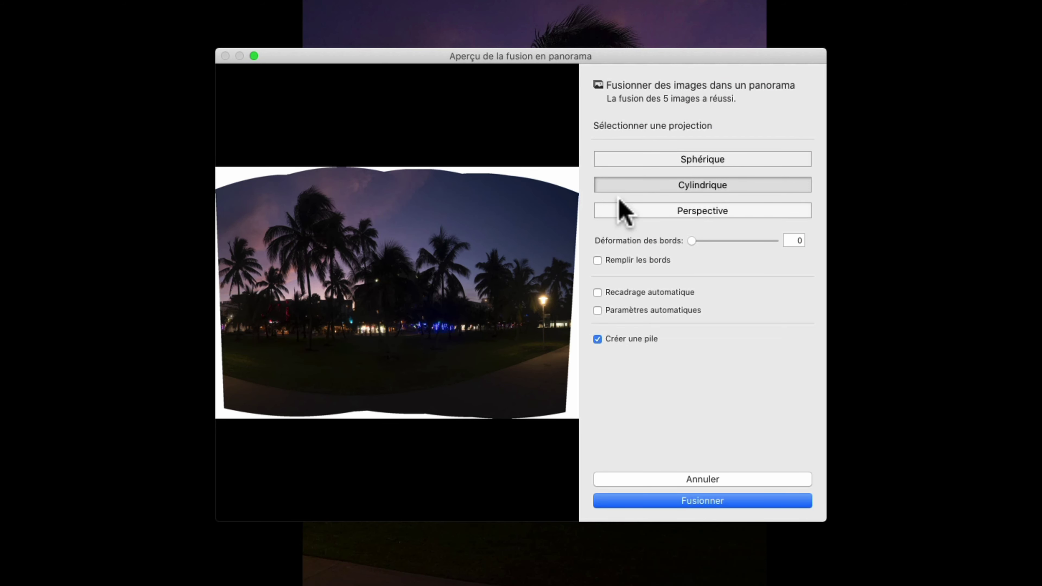
left_click(683, 160)
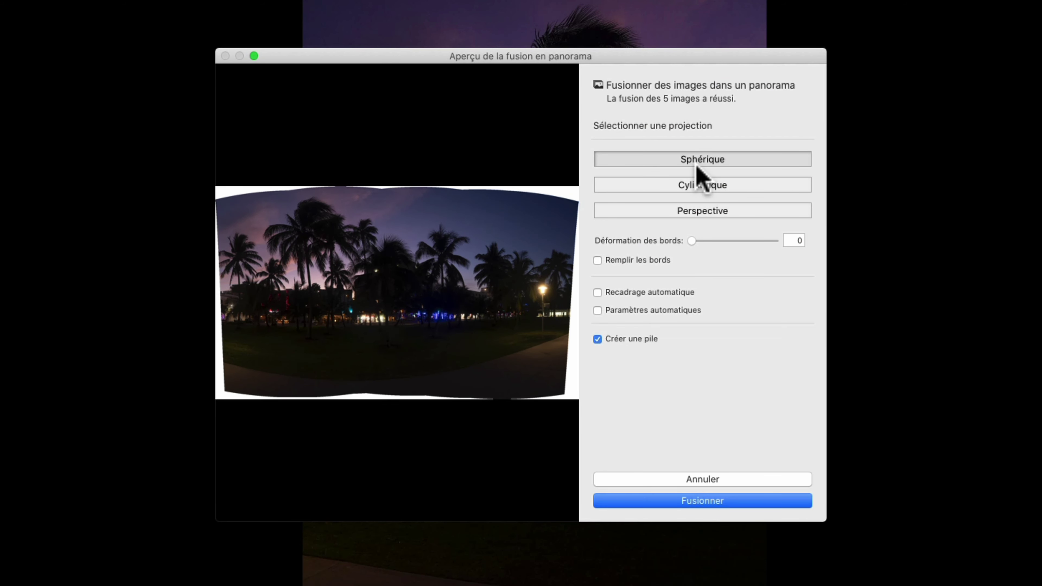
left_click(678, 186)
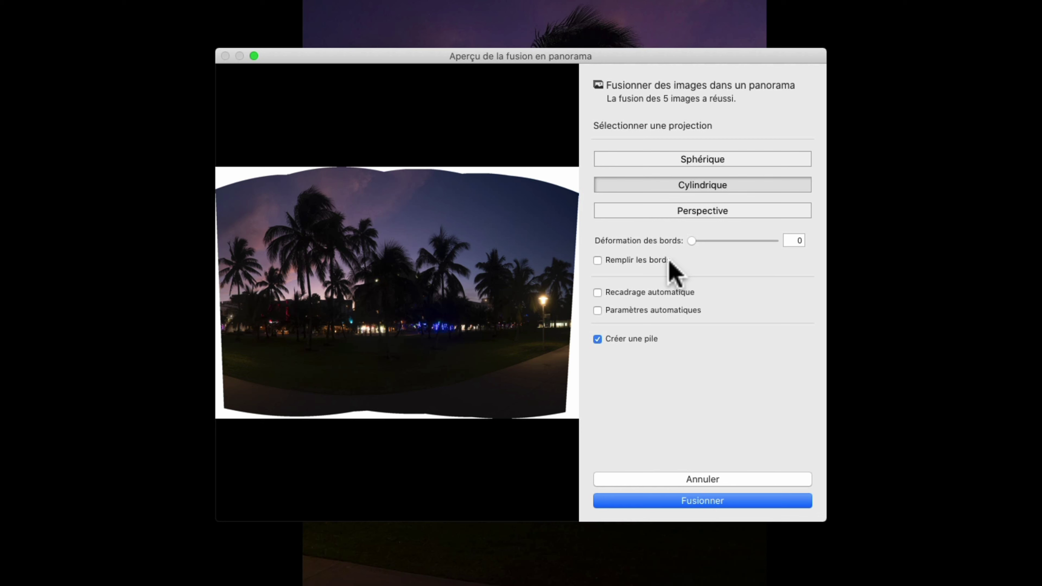
left_click(633, 261)
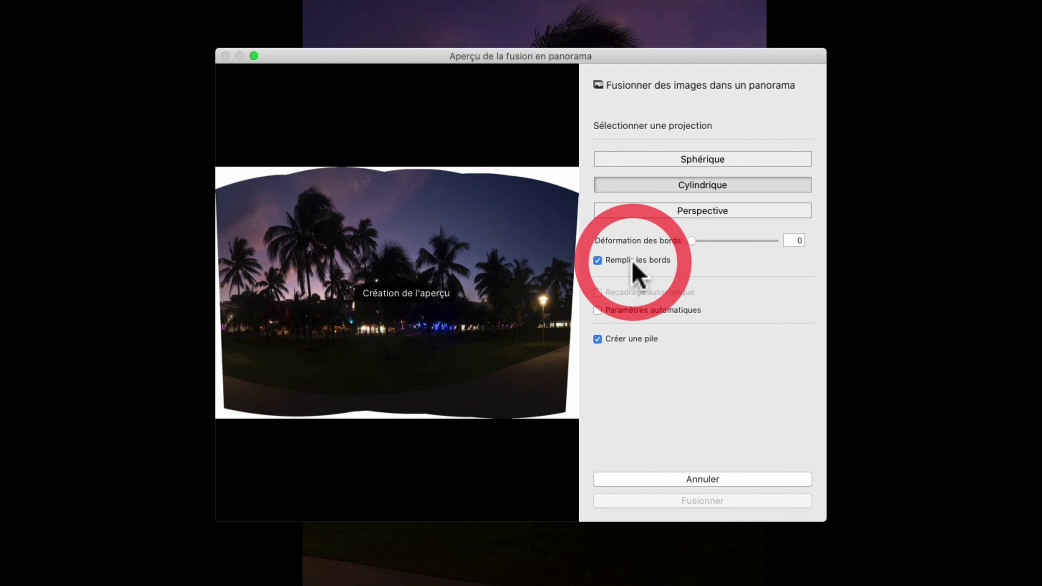